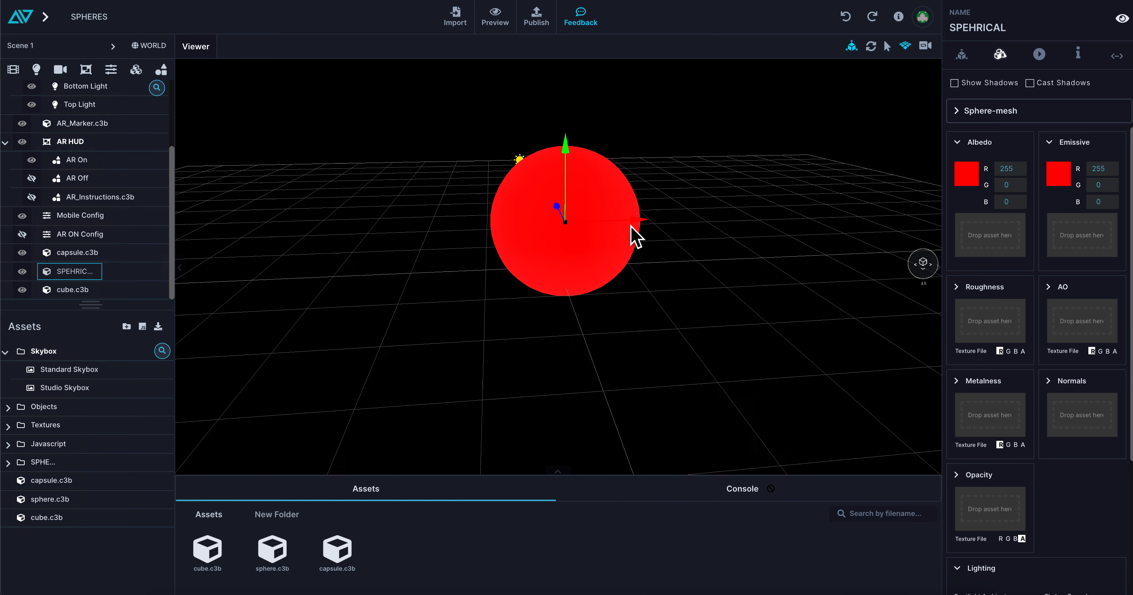
# Set the sphere's emissive colour to black and its albedo colour to white (FFFFFF).
pyautogui.click(1060, 175)
pyautogui.moveTo(1063, 203); pyautogui.dragTo(1006, 289)
pyautogui.click(966, 163)
pyautogui.moveTo(977, 194); pyautogui.dragTo(957, 154)
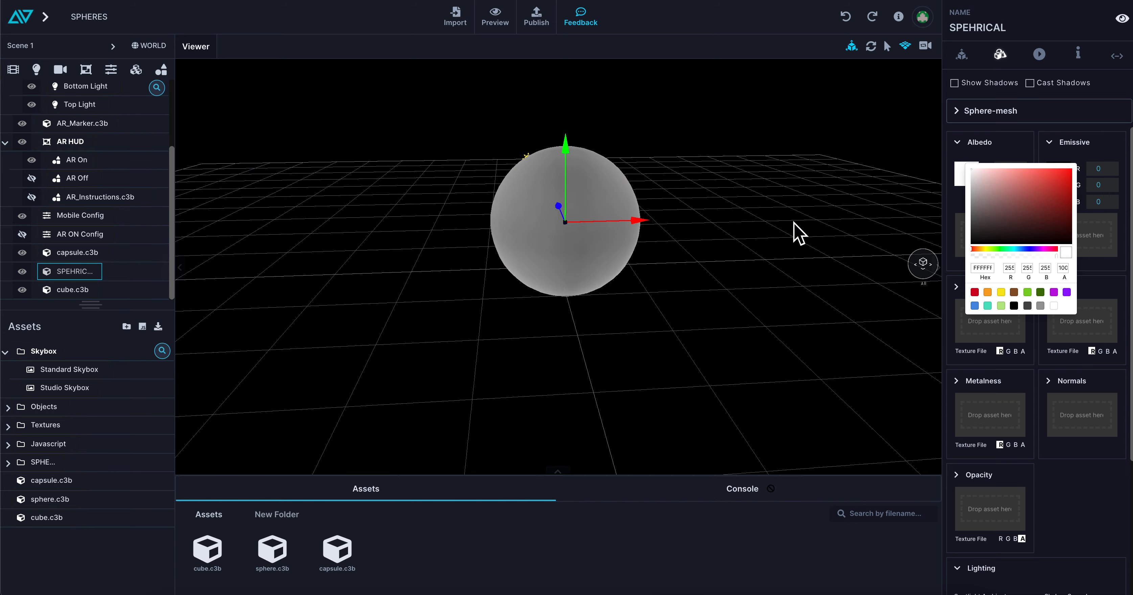
pyautogui.moveTo(743, 227); pyautogui.dragTo(729, 223)
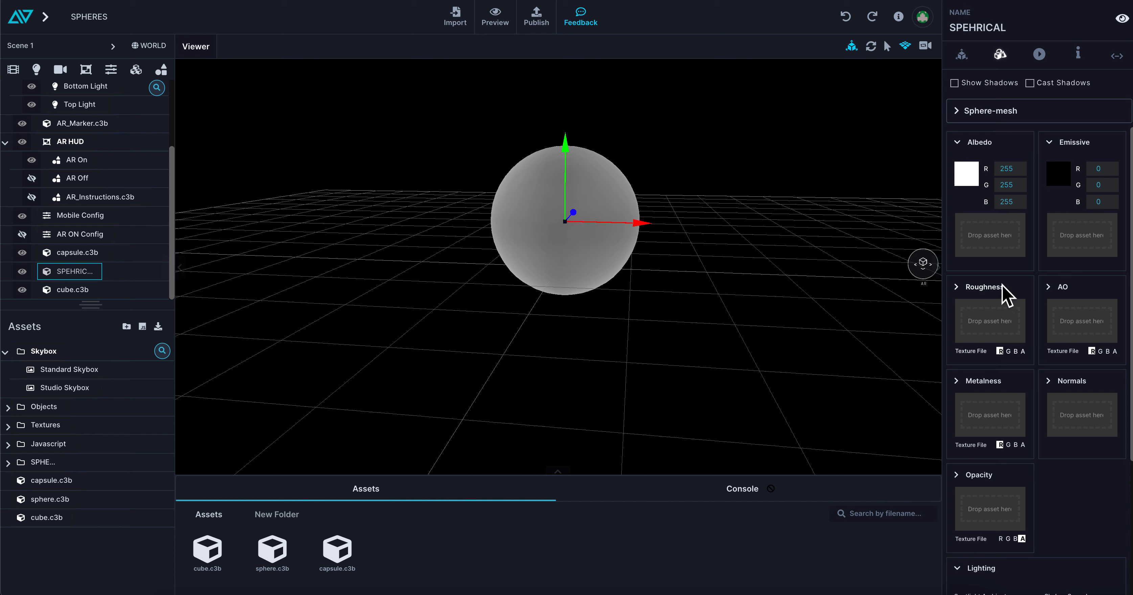
# Raise the sphere material's roughness to 2.
pyautogui.click(956, 287)
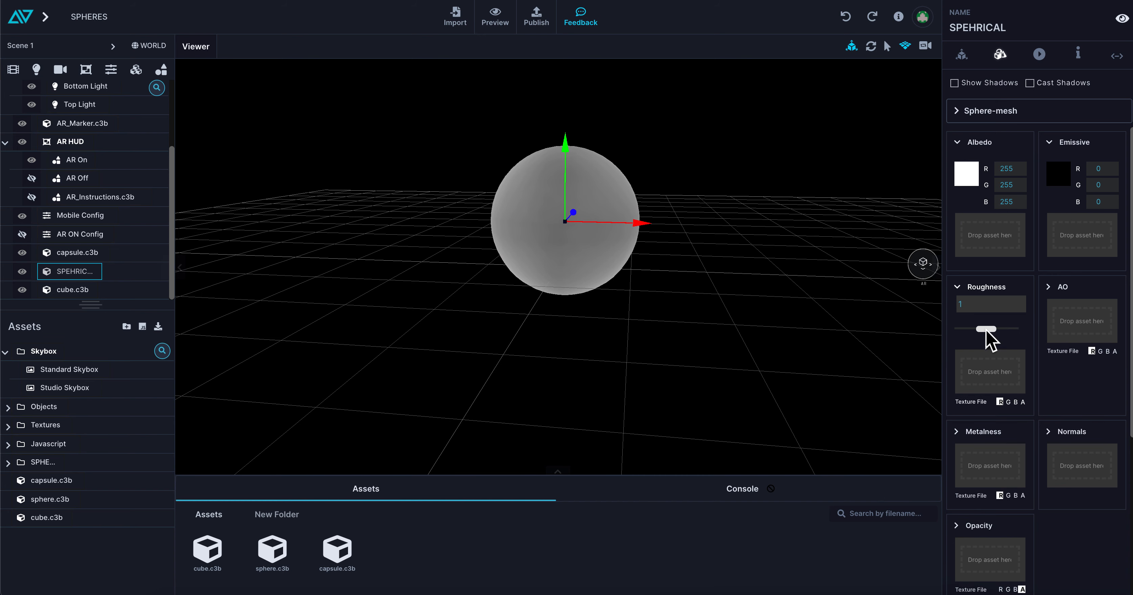
pyautogui.moveTo(987, 330); pyautogui.dragTo(1035, 323)
pyautogui.scroll(5, 742, 277)
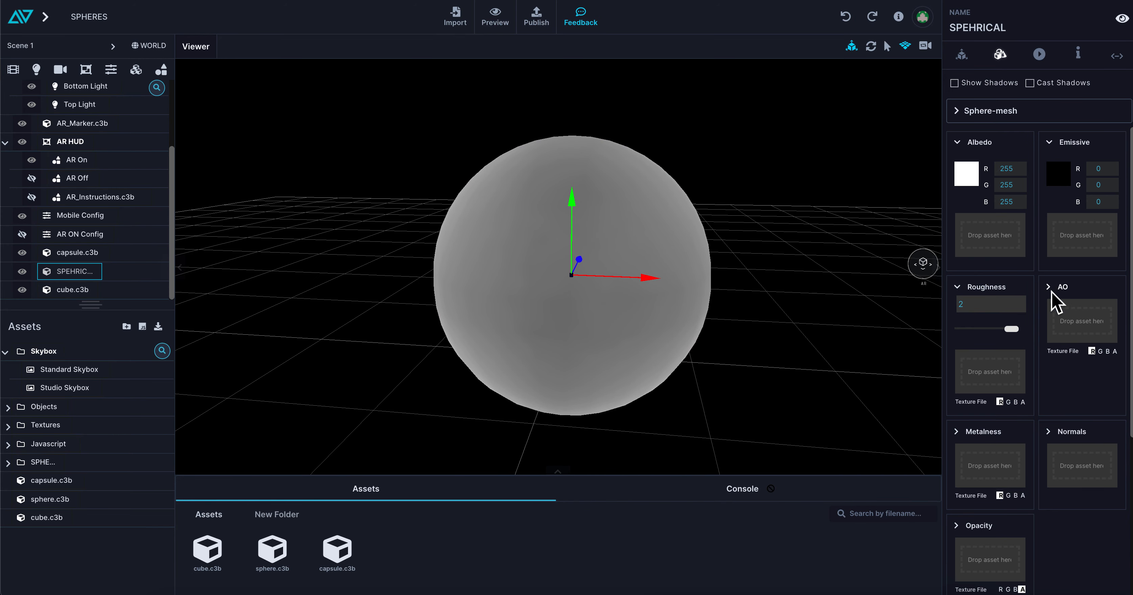
# Lower the sphere material's roughness to 0.608 and on to 0.
pyautogui.moveTo(1010, 330); pyautogui.dragTo(981, 338)
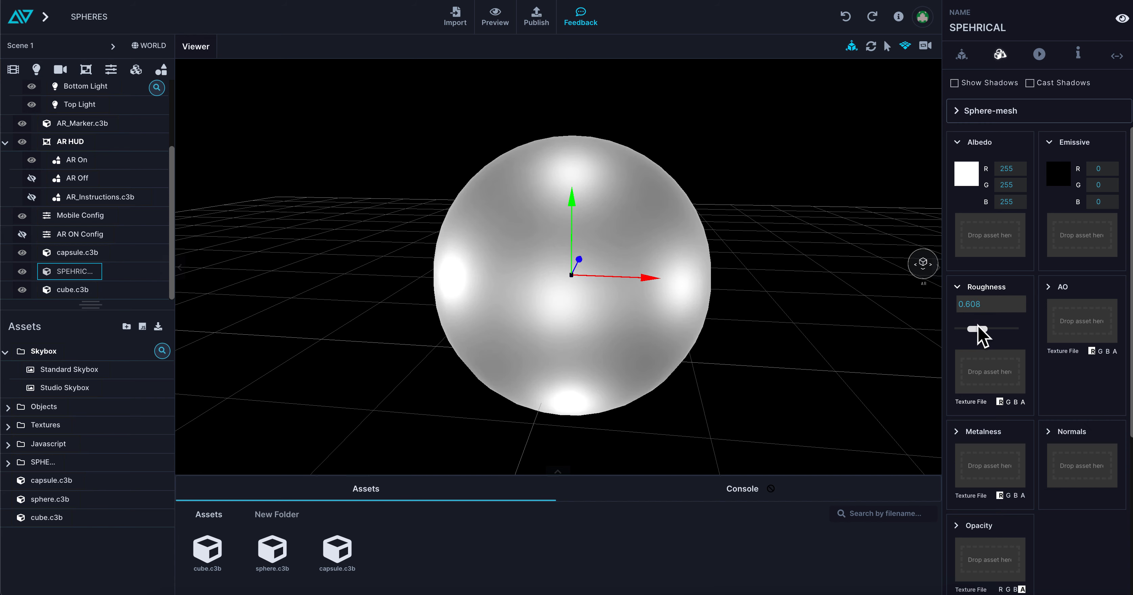
pyautogui.moveTo(787, 315); pyautogui.dragTo(897, 335)
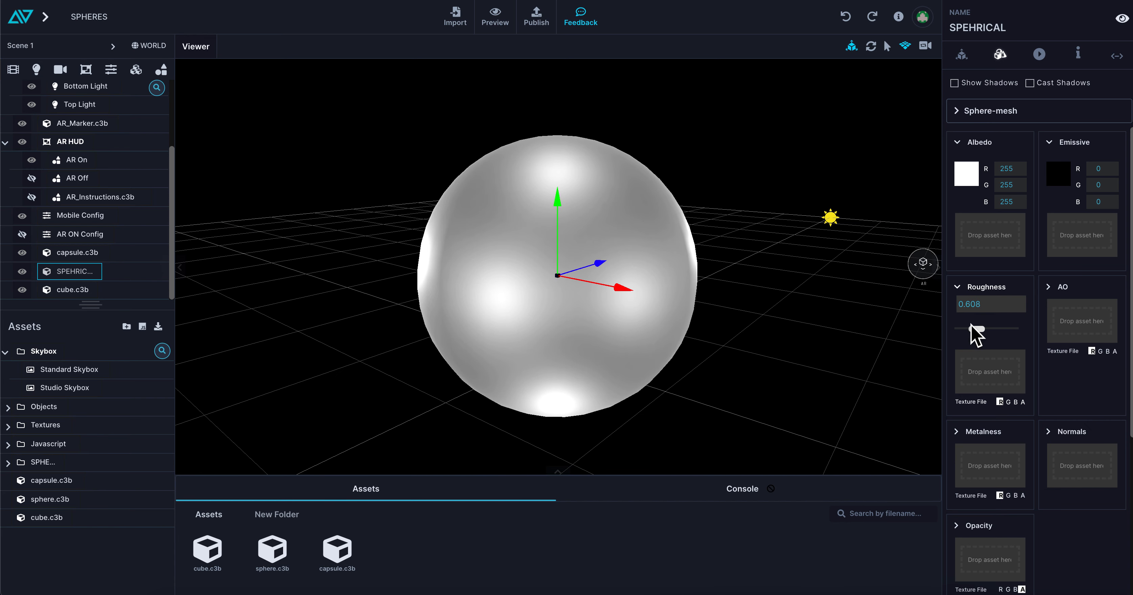
pyautogui.moveTo(973, 331); pyautogui.dragTo(970, 331)
pyautogui.moveTo(751, 302); pyautogui.dragTo(709, 281)
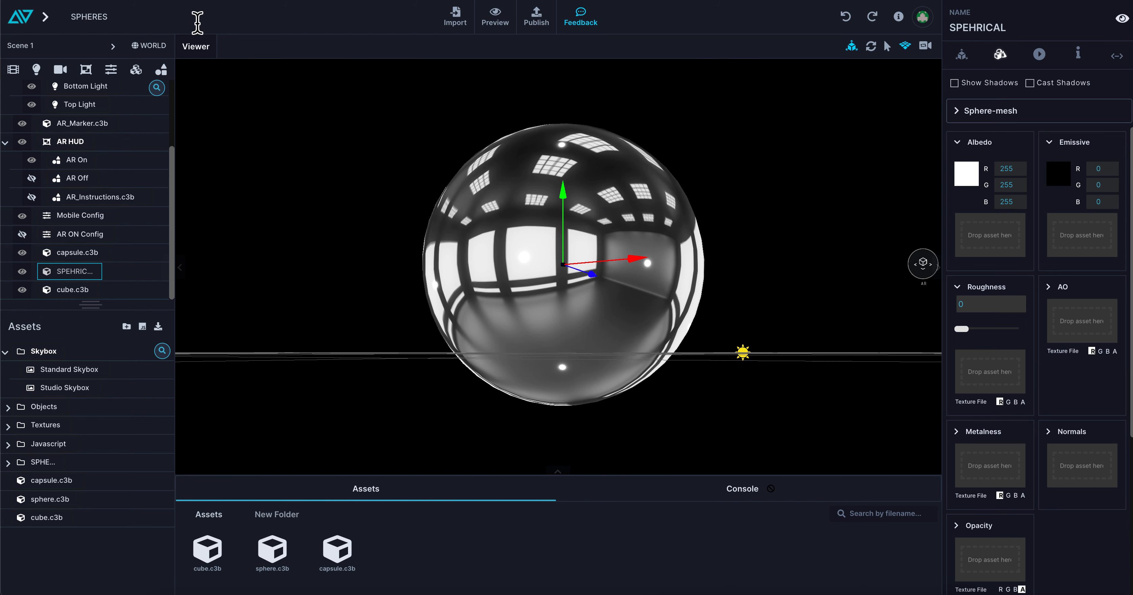
# Enable Show Skybox in the world settings and compare the studio room with its reflection on the sphere.
pyautogui.click(148, 46)
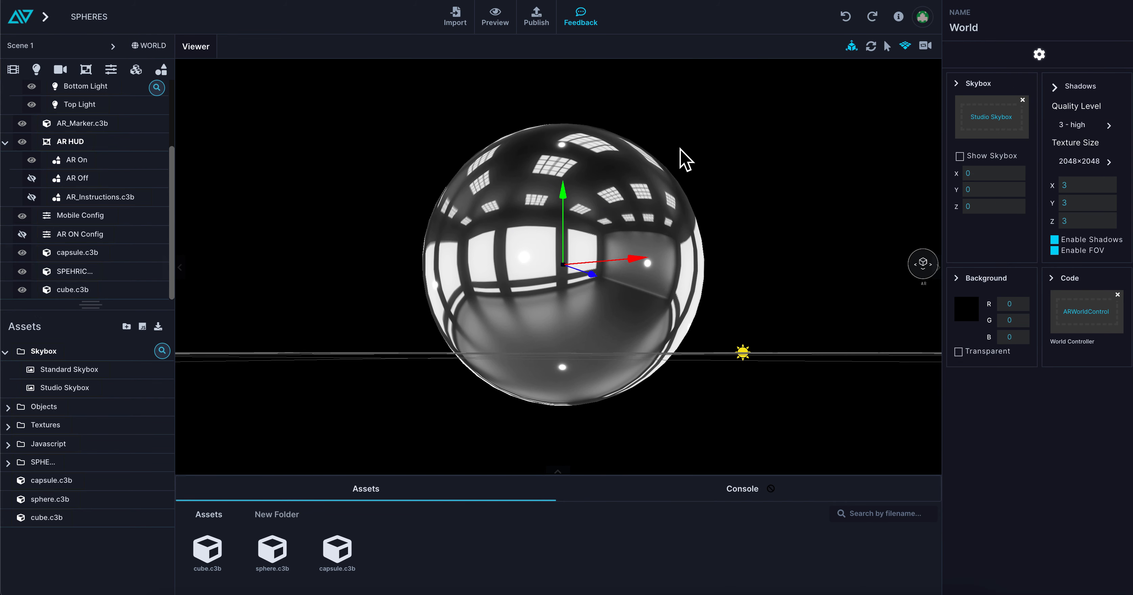
pyautogui.click(959, 156)
pyautogui.scroll(-3, 743, 192)
pyautogui.moveTo(716, 195); pyautogui.dragTo(637, 186)
pyautogui.scroll(5, 628, 172)
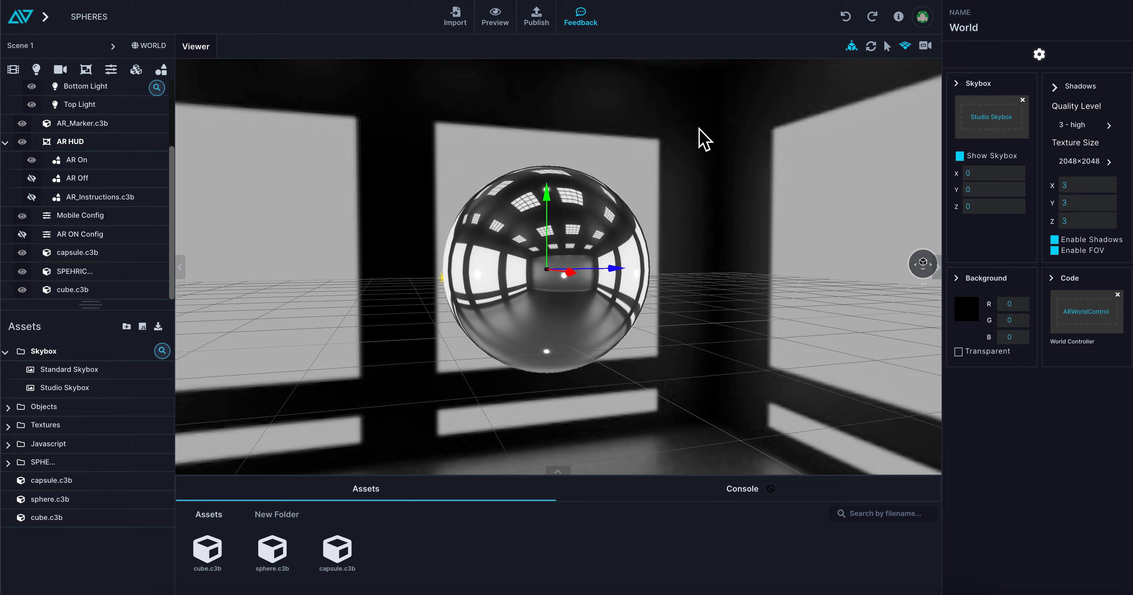
pyautogui.moveTo(506, 236); pyautogui.dragTo(531, 255)
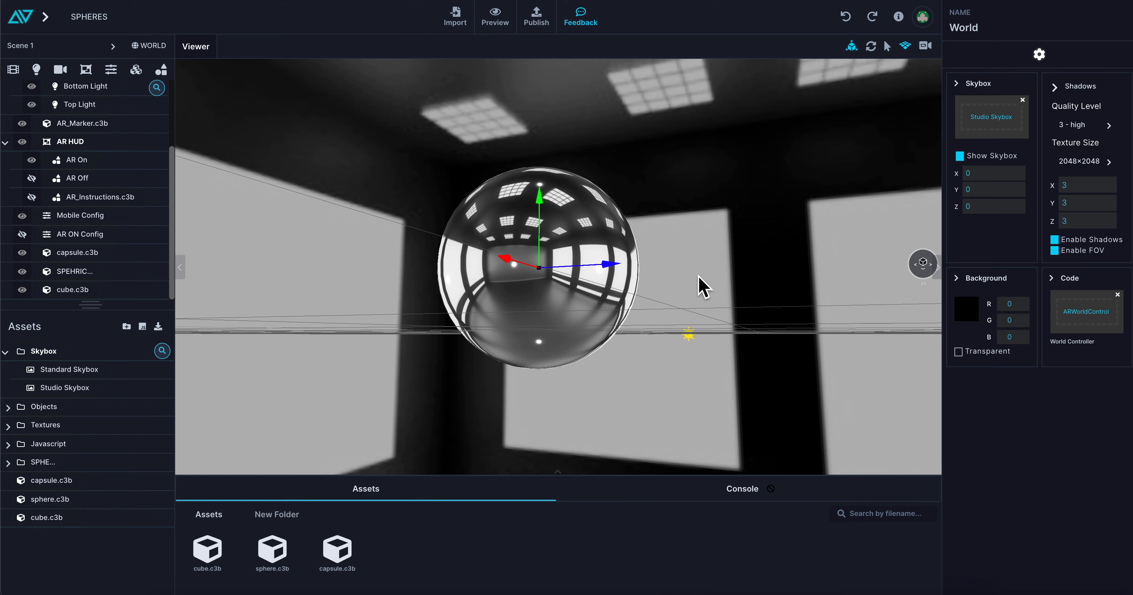
pyautogui.moveTo(602, 290); pyautogui.dragTo(539, 307)
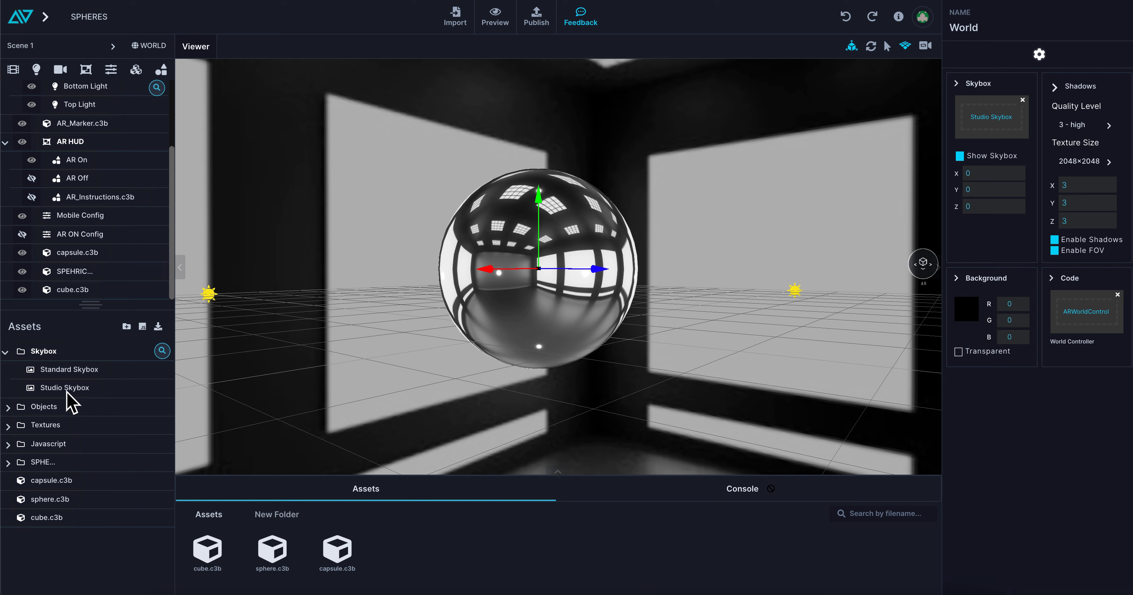
# Import spruit_sunrise_1k.hdr from the Unity College Courses folder on the Desktop into the project's Skybox folder.
pyautogui.click(462, 21)
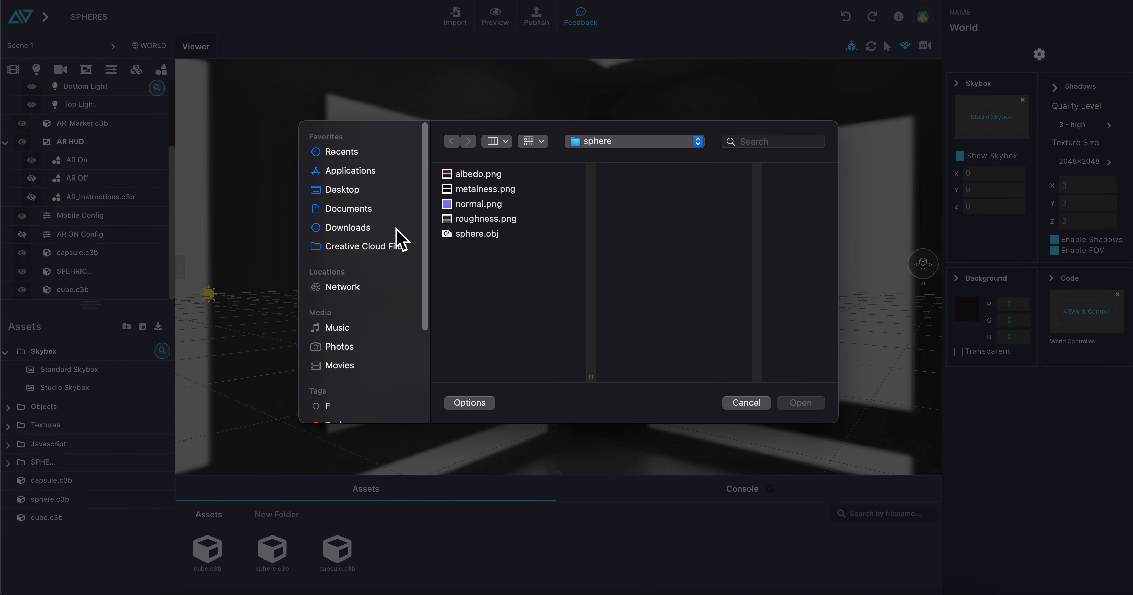
pyautogui.click(346, 190)
pyautogui.click(495, 219)
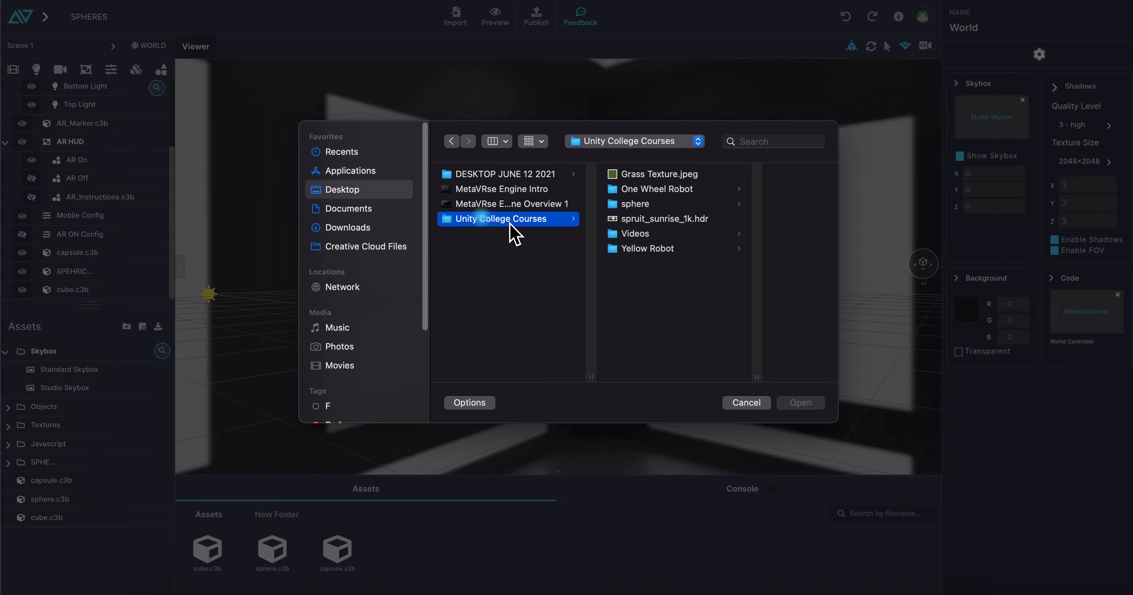
pyautogui.click(657, 220)
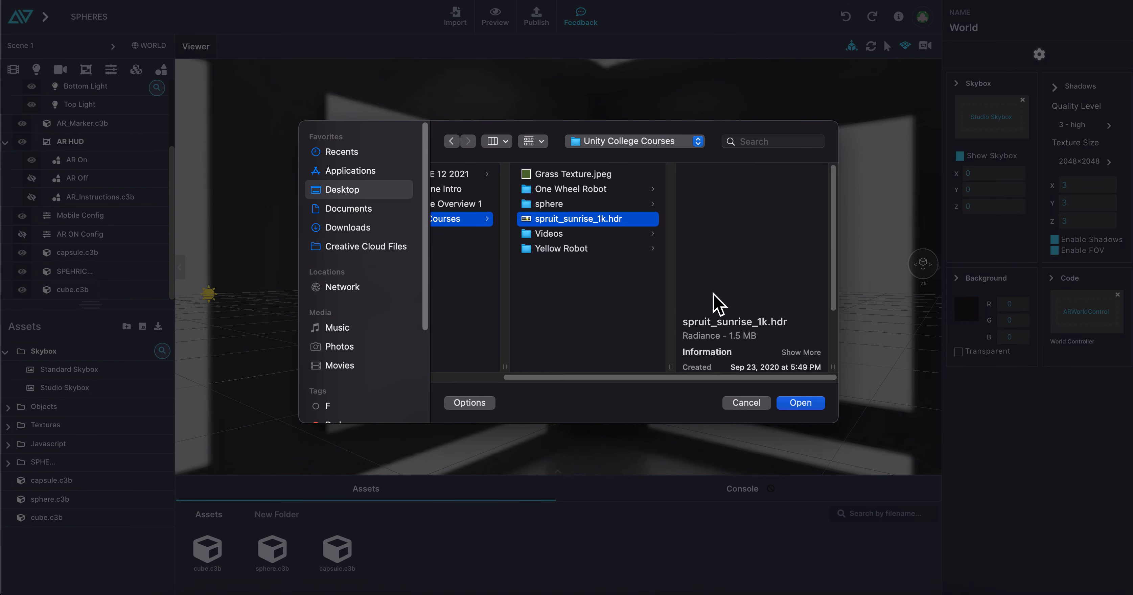
pyautogui.click(799, 403)
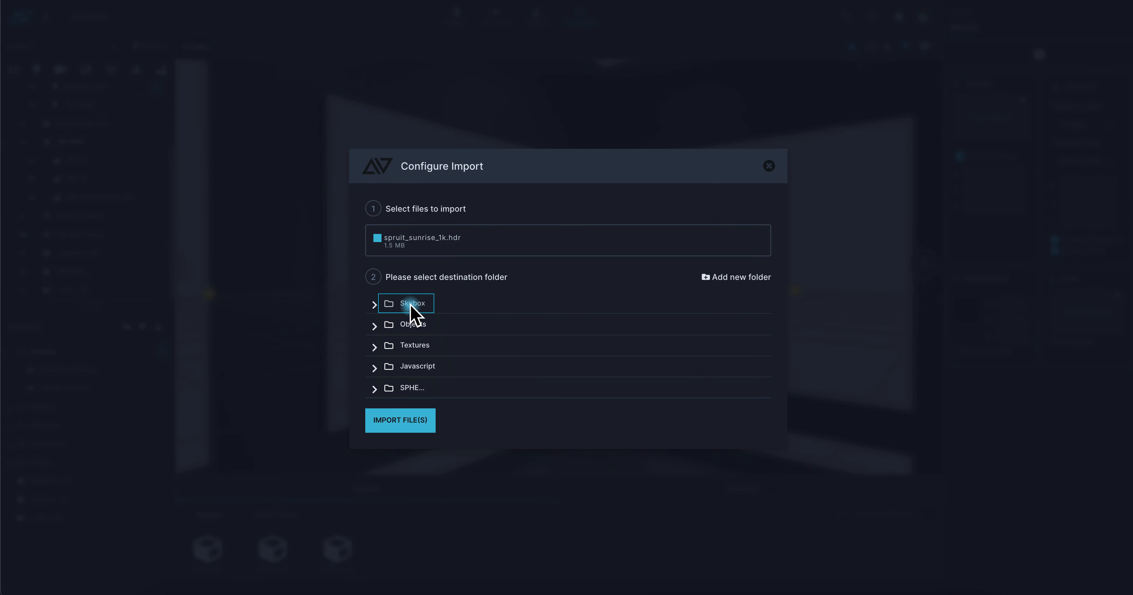
pyautogui.click(405, 425)
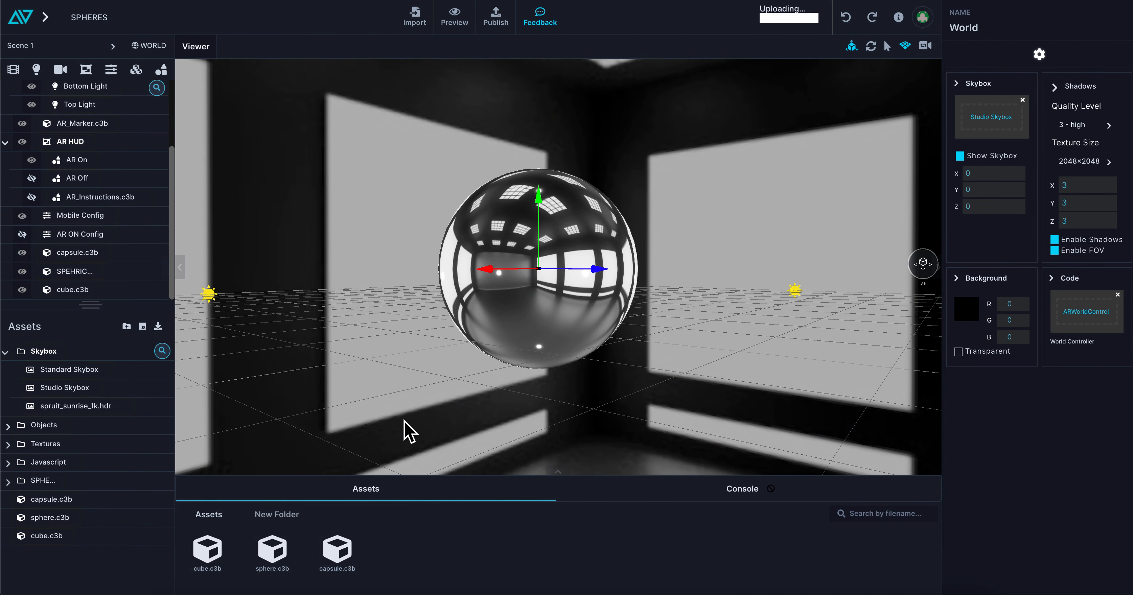
# Assign spruit_sunrise_1k.hdr as the world's skybox and view its reflection on the sphere.
pyautogui.click(45, 351)
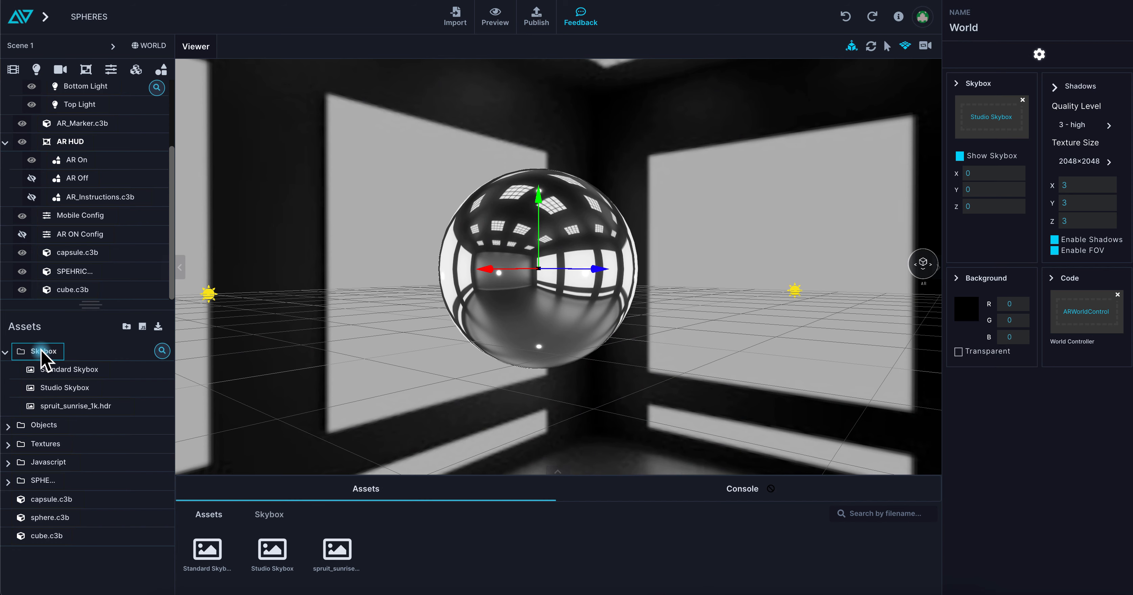
pyautogui.moveTo(326, 563); pyautogui.dragTo(992, 120)
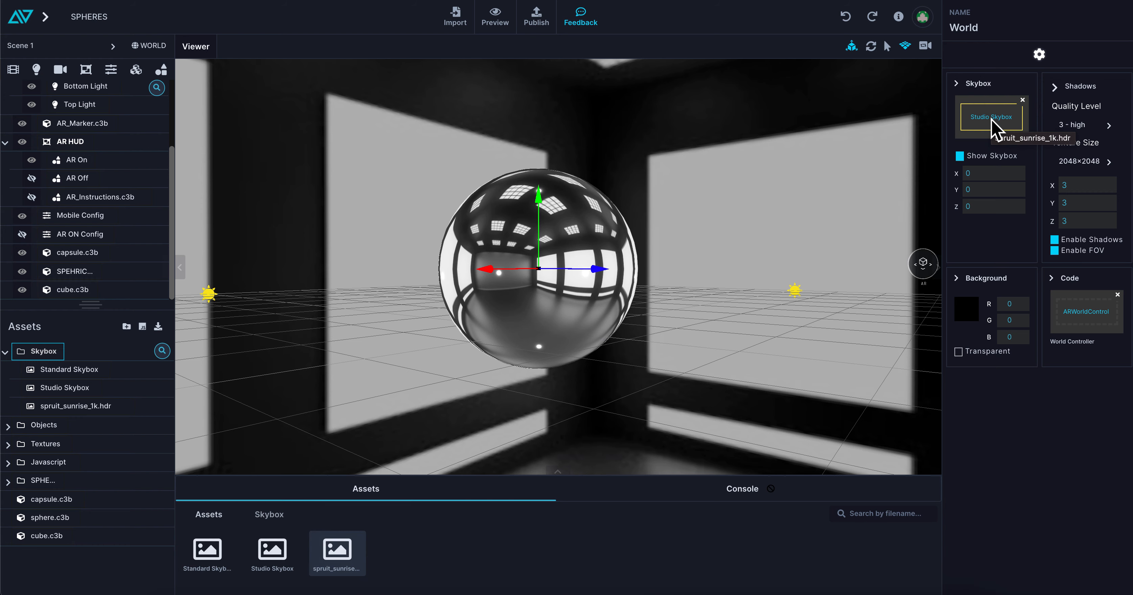
pyautogui.scroll(5, 678, 310)
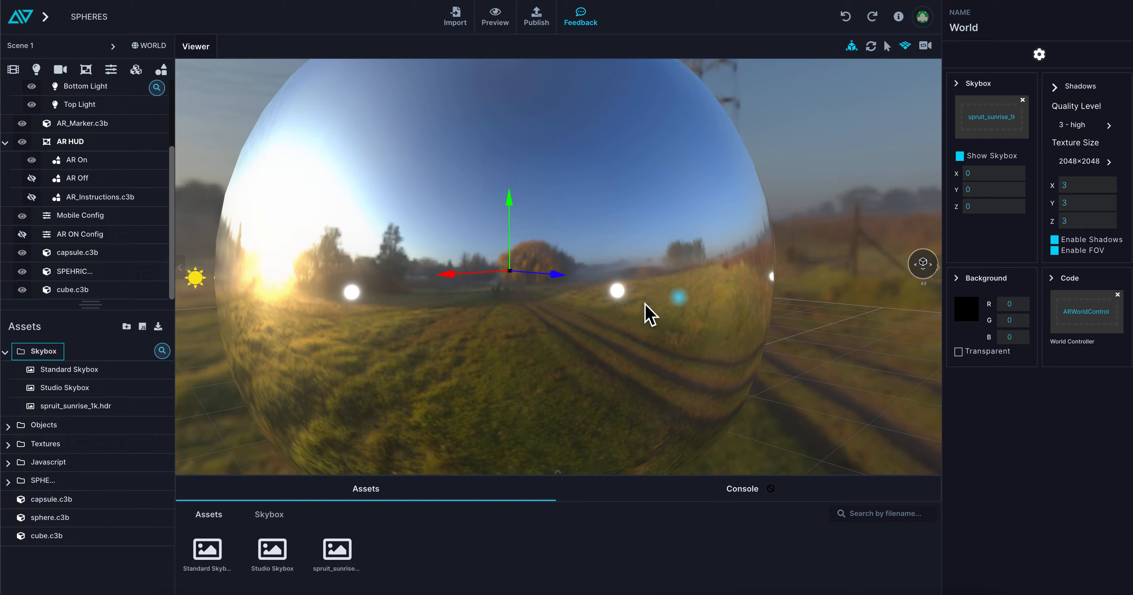
pyautogui.moveTo(645, 304)
pyautogui.mouseDown()
pyautogui.moveTo(595, 311)
pyautogui.moveTo(541, 296)
pyautogui.moveTo(586, 297)
pyautogui.moveTo(506, 332)
pyautogui.moveTo(431, 263)
pyautogui.moveTo(506, 296)
pyautogui.moveTo(594, 303)
pyautogui.moveTo(642, 288)
pyautogui.mouseUp()
pyautogui.scroll(-5, 584, 291)
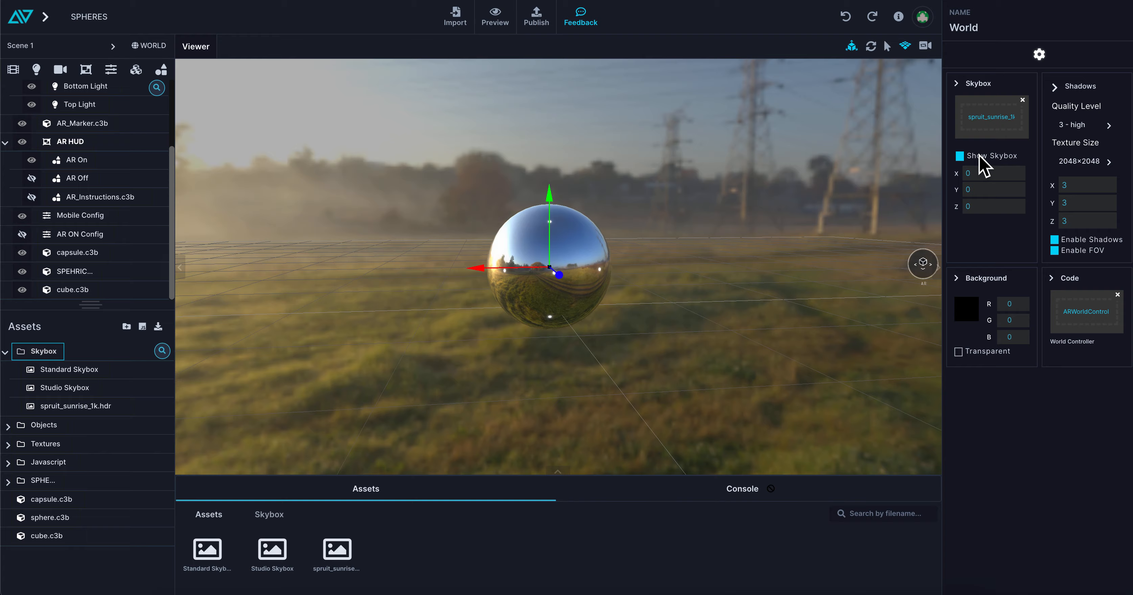
# Turn off Show Skybox and switch the world's skybox to Standard Skybox and back to Studio Skybox.
pyautogui.click(961, 156)
pyautogui.moveTo(551, 308); pyautogui.dragTo(607, 286)
pyautogui.scroll(3, 703, 288)
pyautogui.moveTo(208, 558); pyautogui.dragTo(1002, 137)
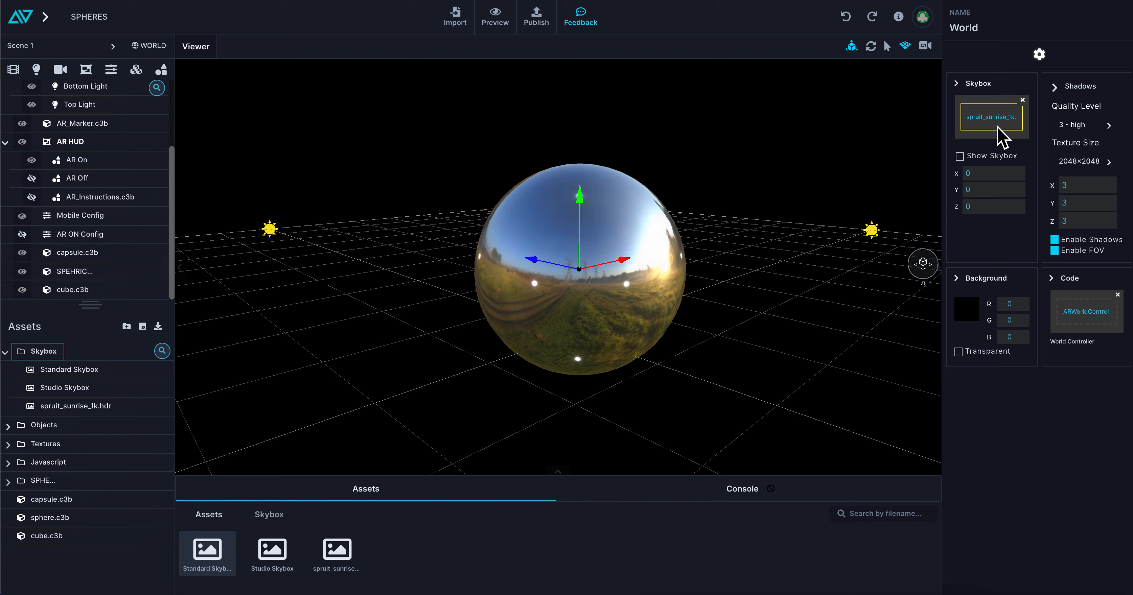
pyautogui.moveTo(273, 555); pyautogui.dragTo(1006, 124)
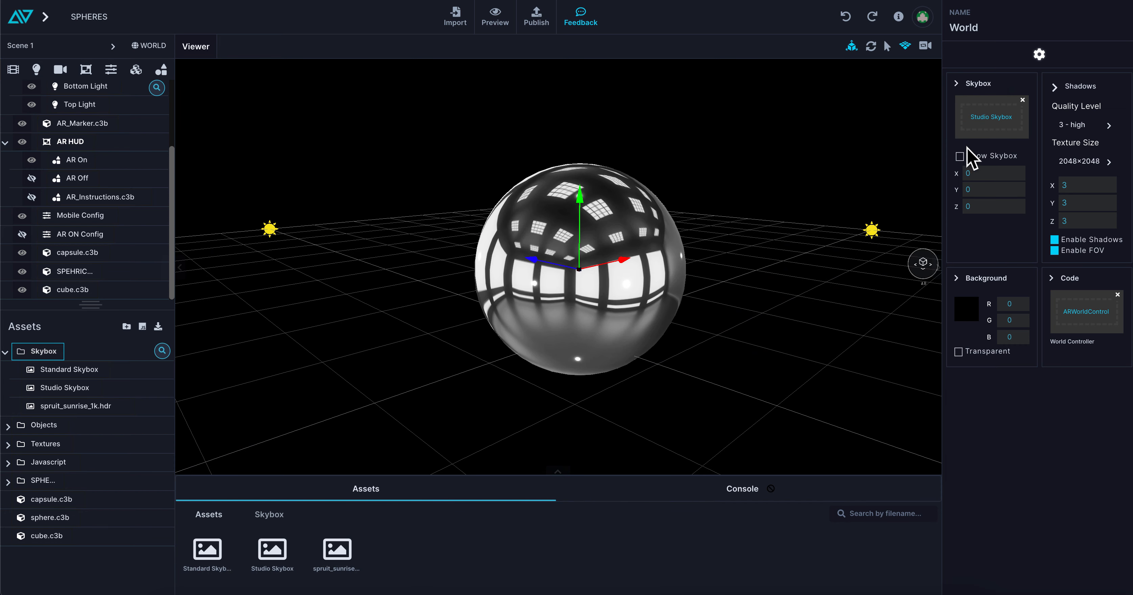
# Set the roughness of the SPEHRICAL object's material to 0.92.
pyautogui.click(626, 282)
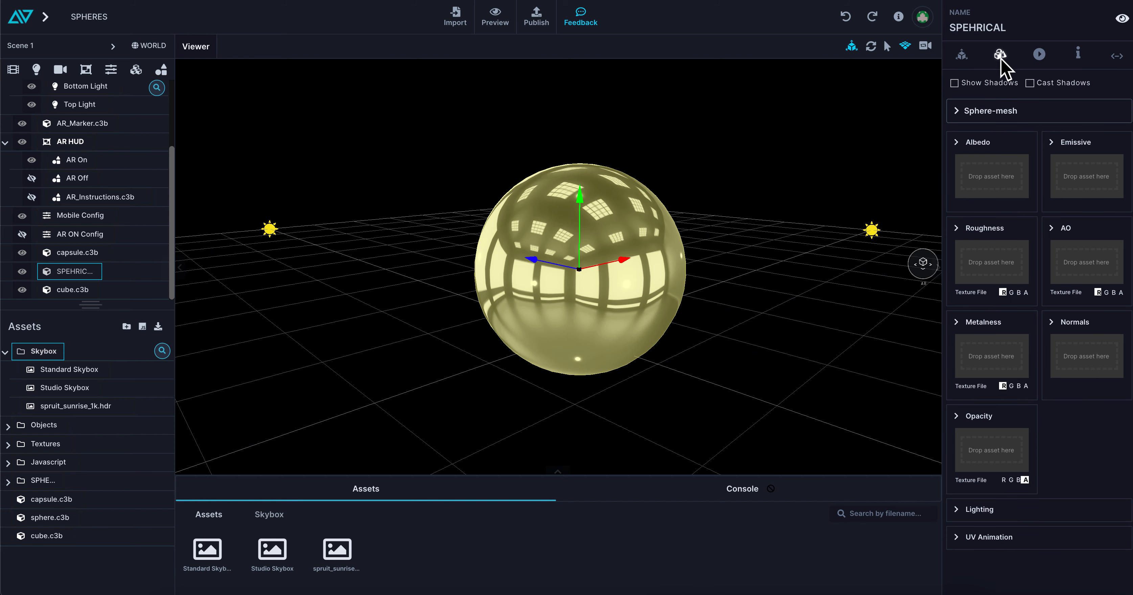
pyautogui.click(955, 229)
pyautogui.moveTo(965, 282); pyautogui.dragTo(994, 282)
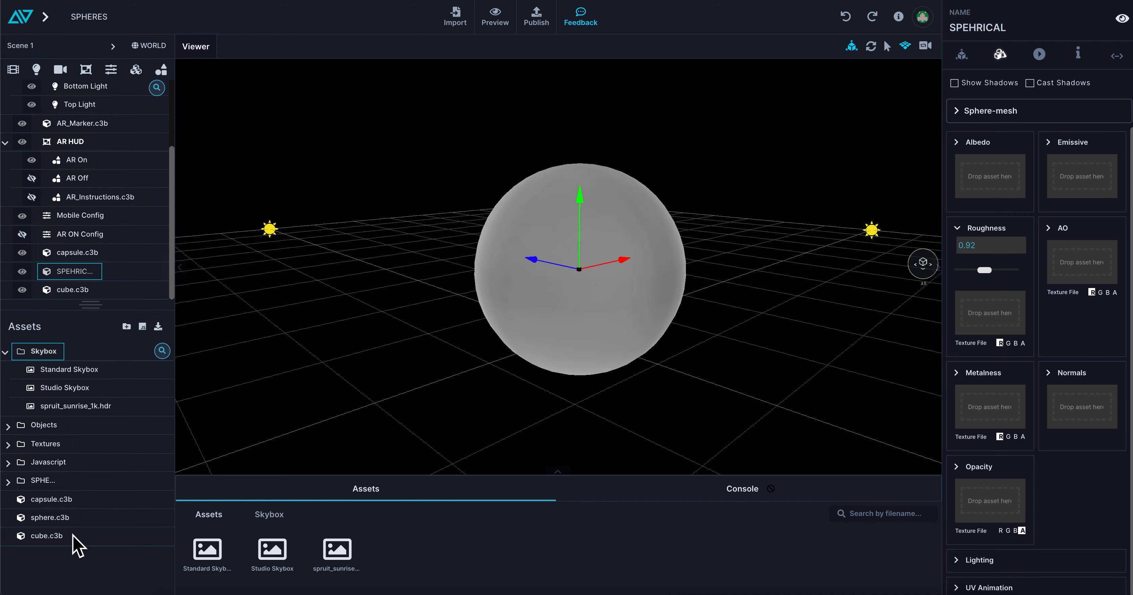
# Open the SPHERE asset folder and move capsule.c3b, sphere.c3b and cube.c3b into it.
pyautogui.click(37, 481)
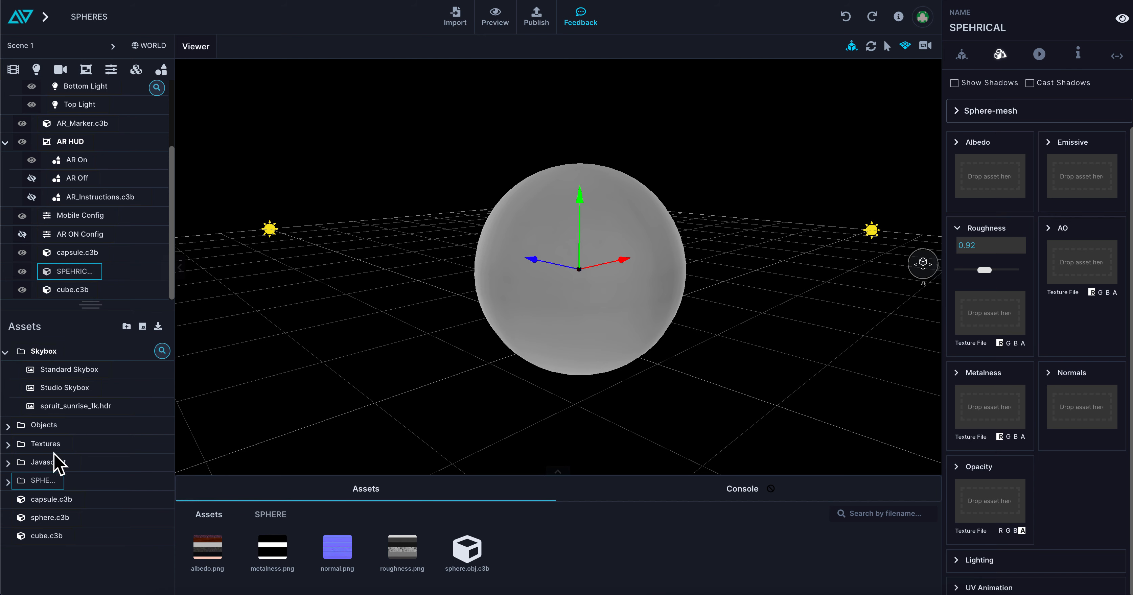
pyautogui.moveTo(42, 500); pyautogui.dragTo(44, 481)
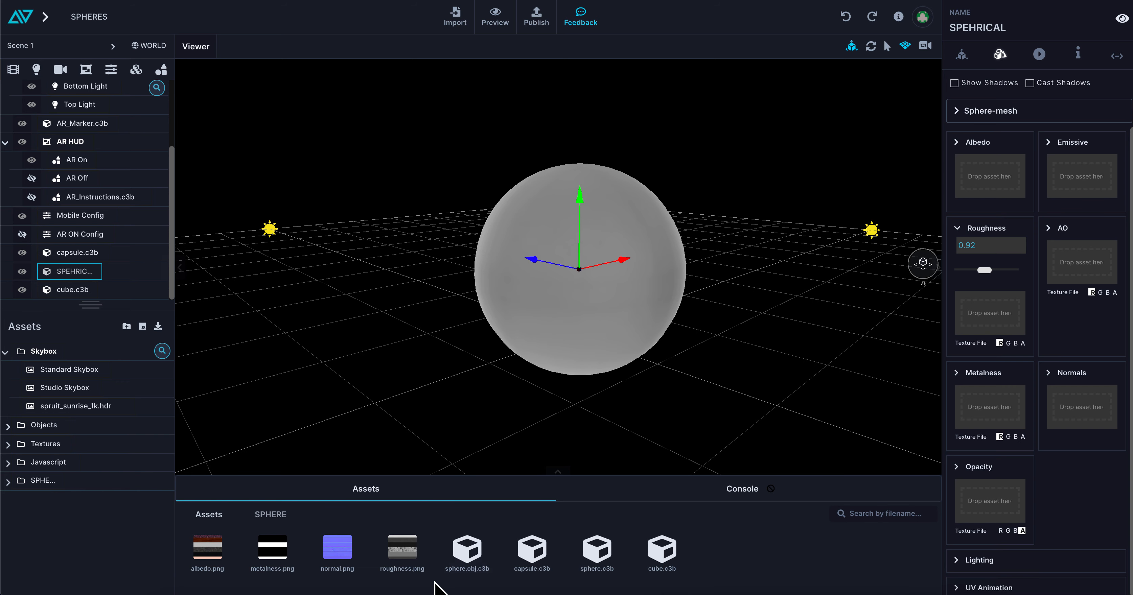
pyautogui.moveTo(623, 295); pyautogui.dragTo(622, 294)
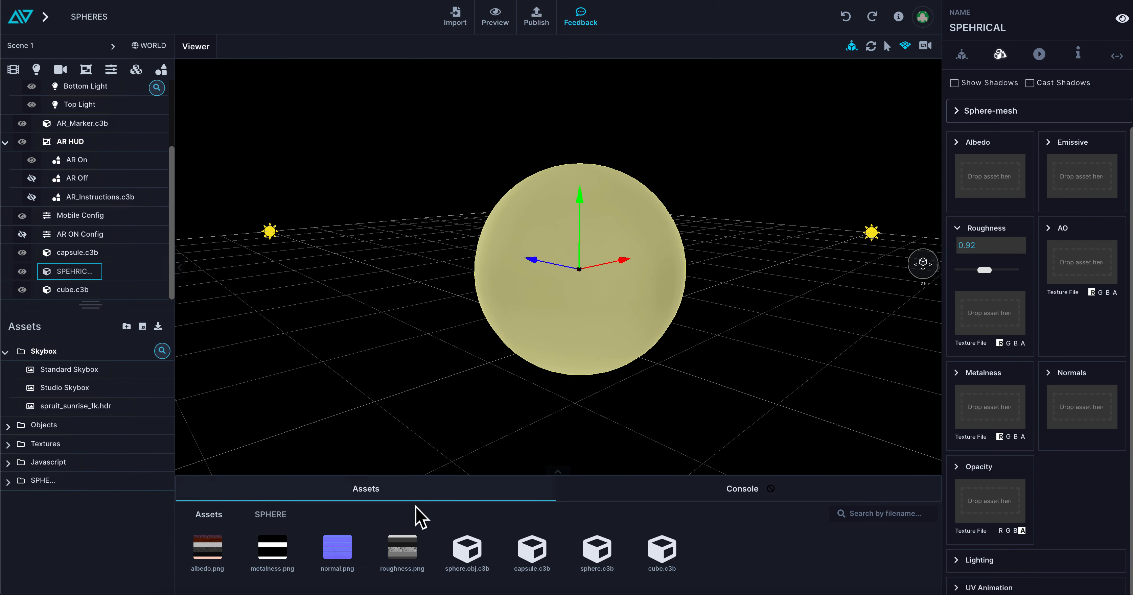
# Apply roughness.png as the sphere's roughness texture.
pyautogui.moveTo(402, 555); pyautogui.dragTo(991, 323)
pyautogui.moveTo(787, 348); pyautogui.dragTo(726, 347)
pyautogui.scroll(5, 726, 349)
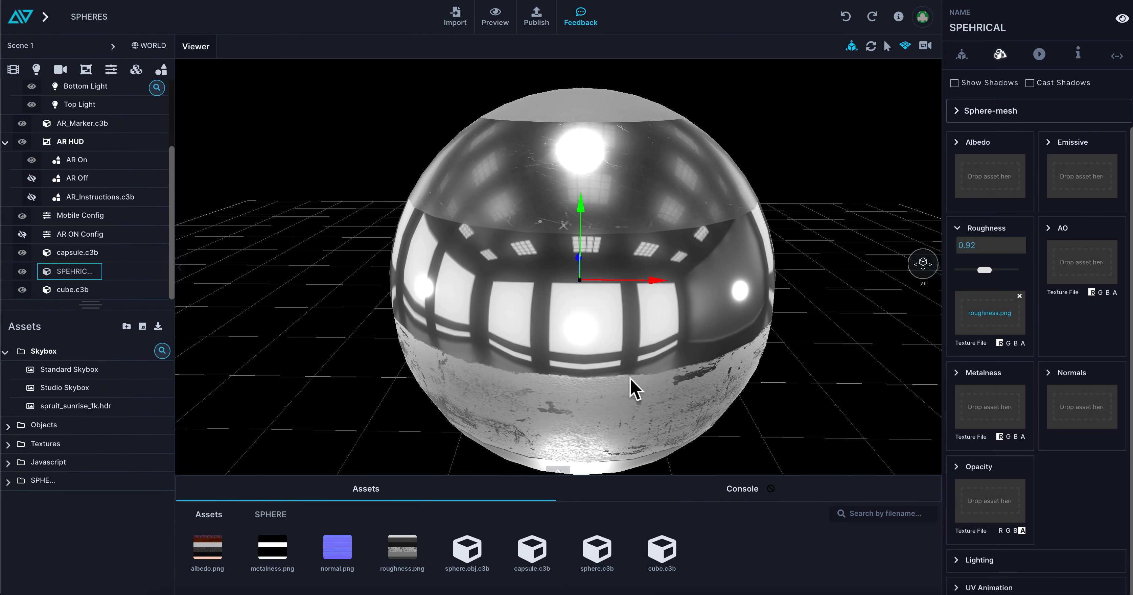
# Examine how the roughness texture changes reflections and scratches on the sphere's top cap, upper bands and underside.
pyautogui.moveTo(612, 174); pyautogui.dragTo(605, 236)
pyautogui.scroll(3, 607, 233)
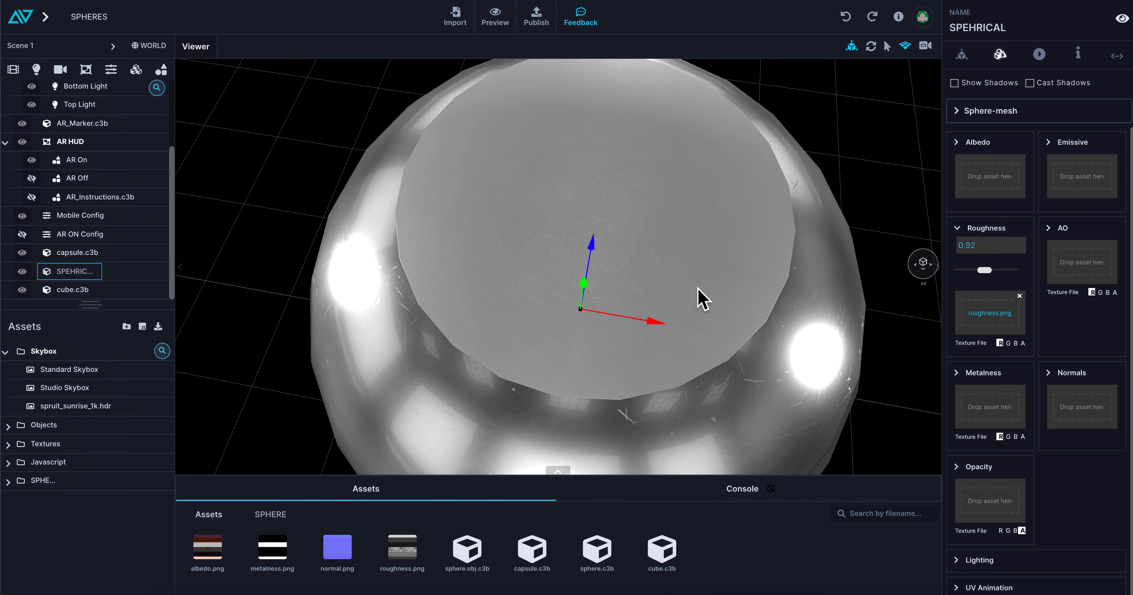
pyautogui.scroll(5, 702, 299)
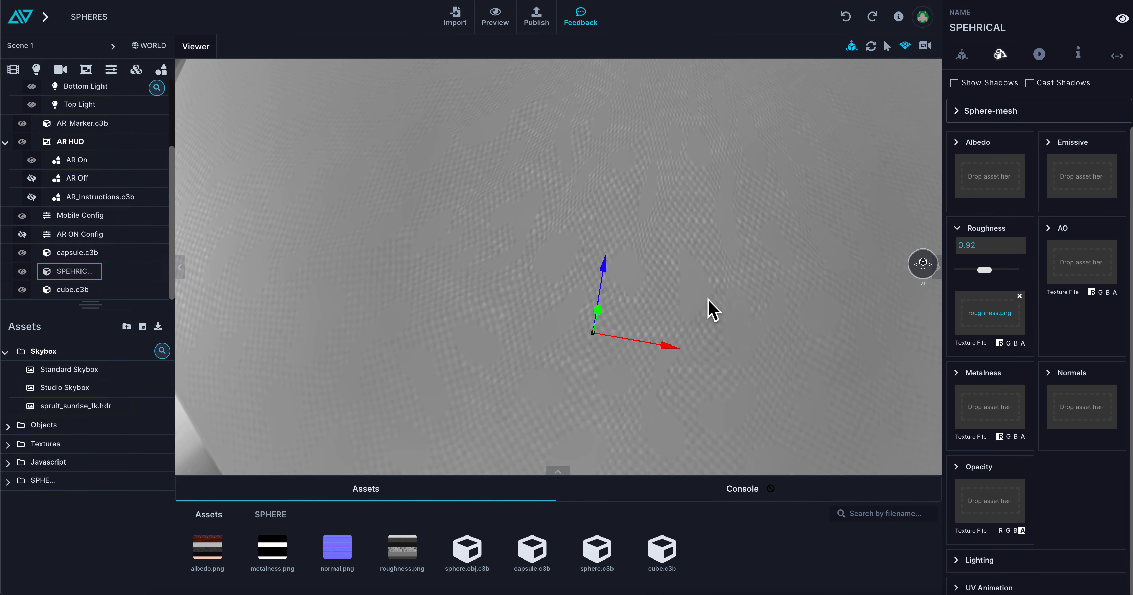
pyautogui.moveTo(707, 298); pyautogui.dragTo(709, 266)
pyautogui.scroll(3, 705, 266)
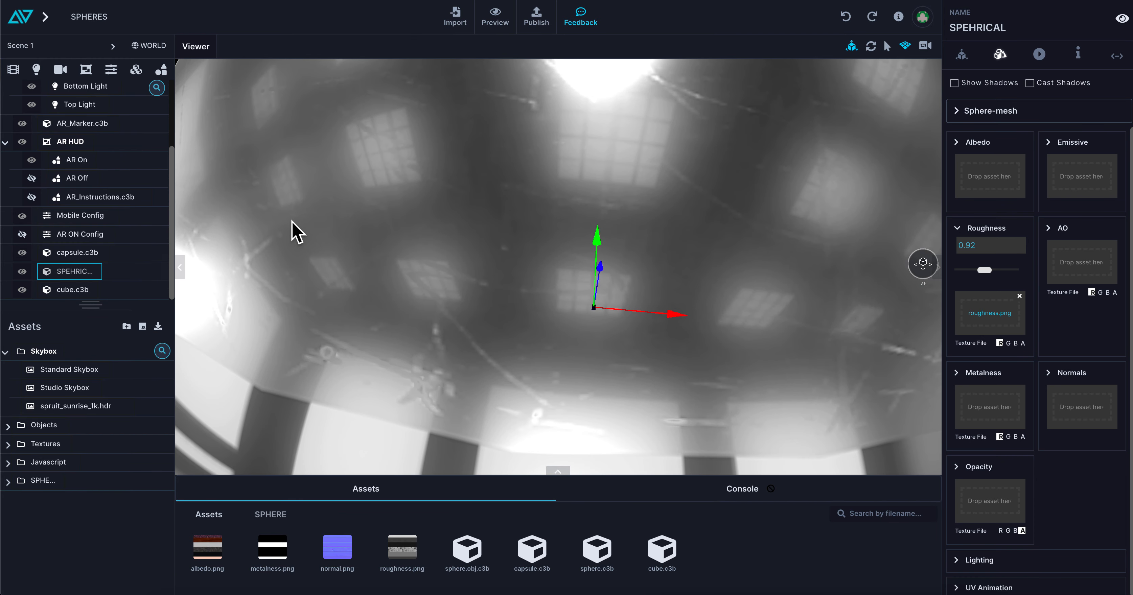
pyautogui.scroll(-5, 671, 288)
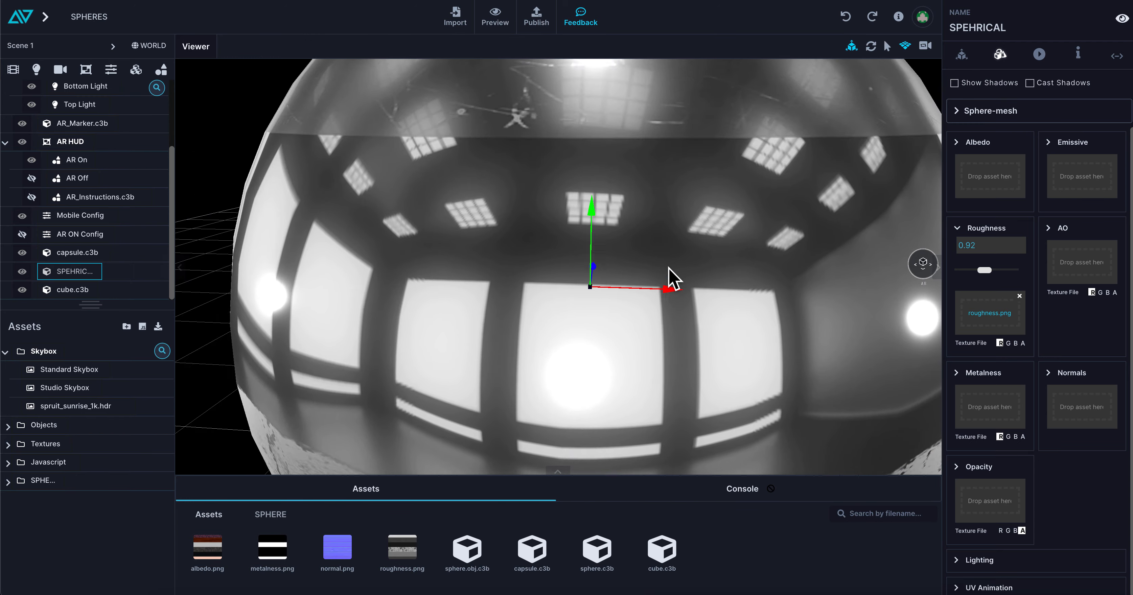
pyautogui.moveTo(602, 308); pyautogui.dragTo(684, 314)
pyautogui.moveTo(422, 307); pyautogui.dragTo(551, 475)
pyautogui.scroll(-6, 650, 353)
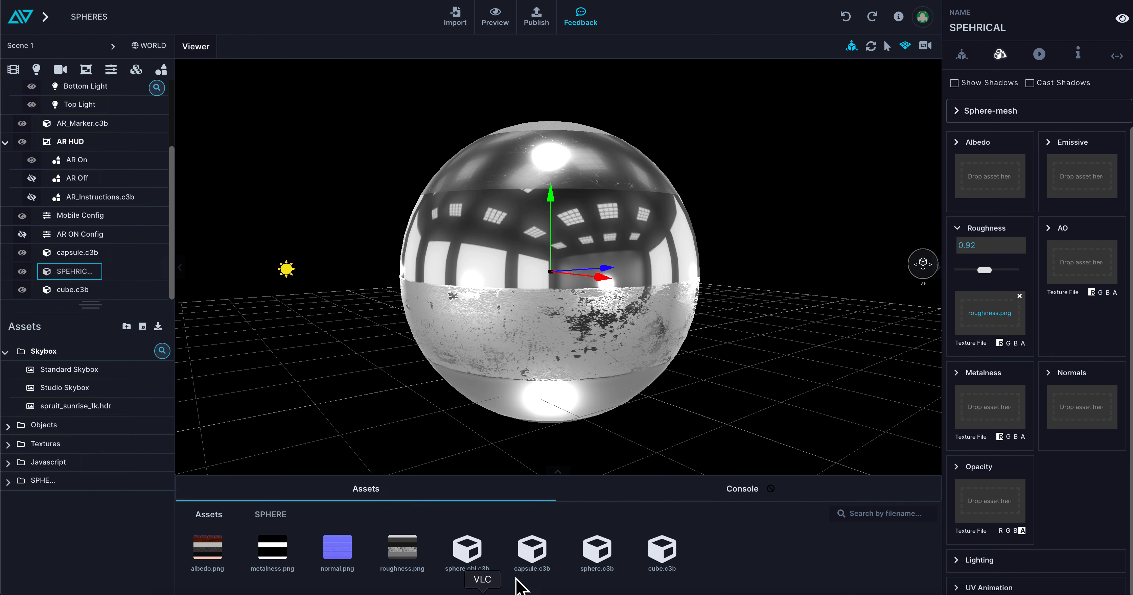
# Remove the roughness texture from the sphere and apply normal.png as its normals texture.
pyautogui.click(1019, 297)
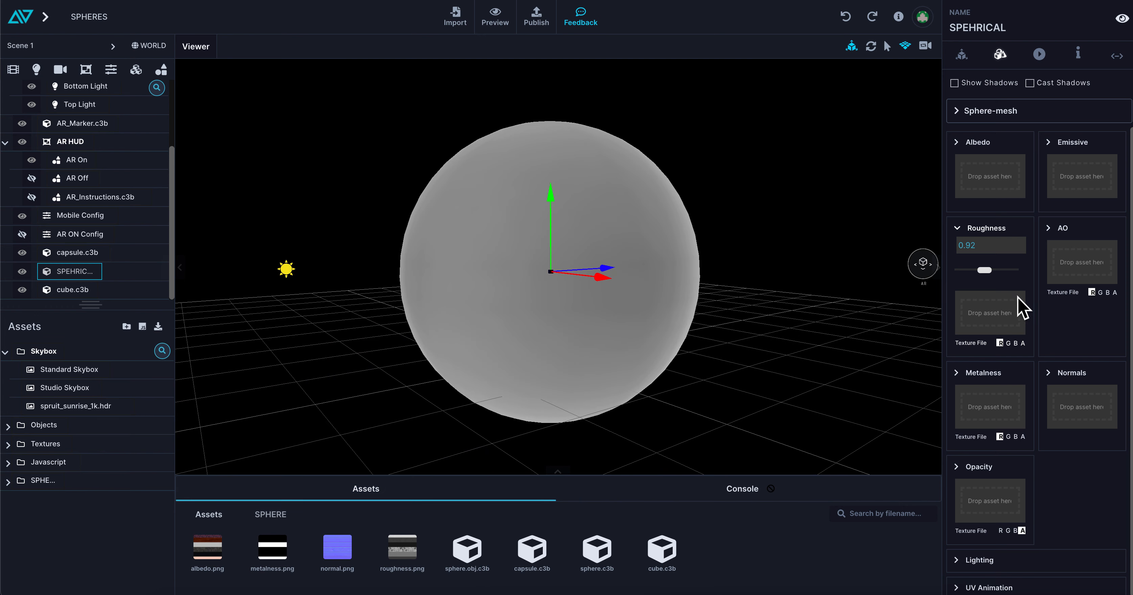
pyautogui.moveTo(338, 550); pyautogui.dragTo(1087, 405)
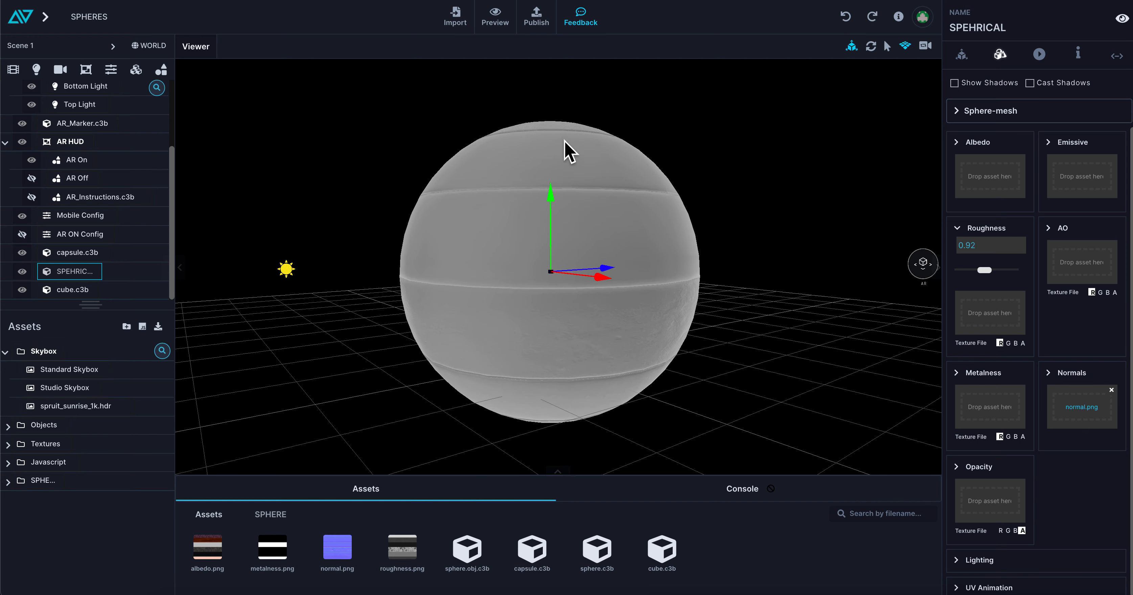
pyautogui.scroll(5, 615, 337)
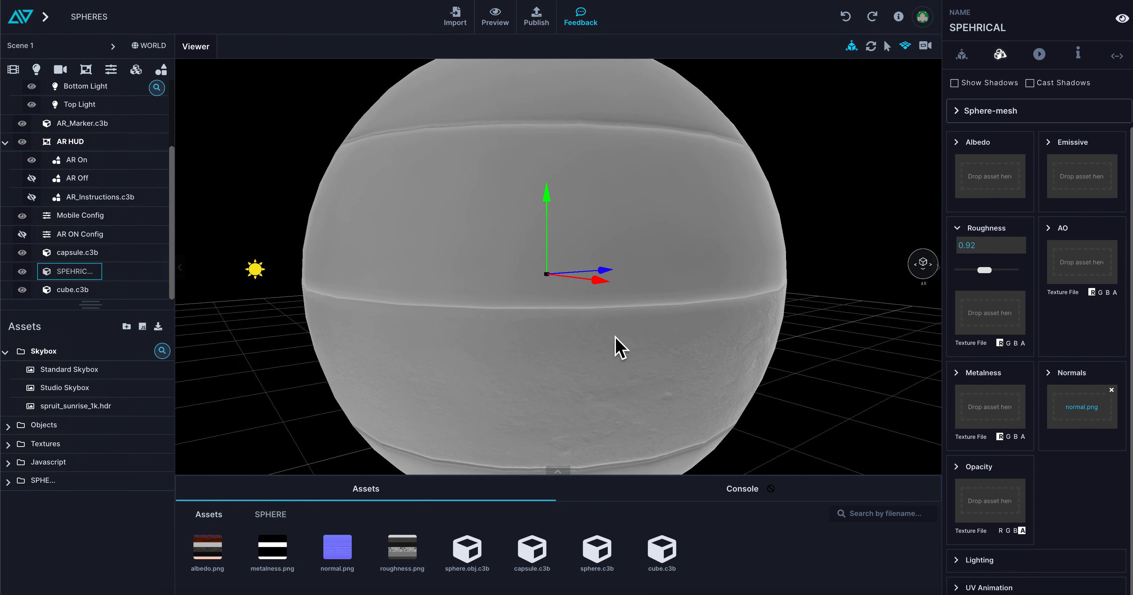
# Remove the normals texture from the sphere and apply metalness.png as its metalness texture.
pyautogui.moveTo(615, 338); pyautogui.dragTo(574, 335)
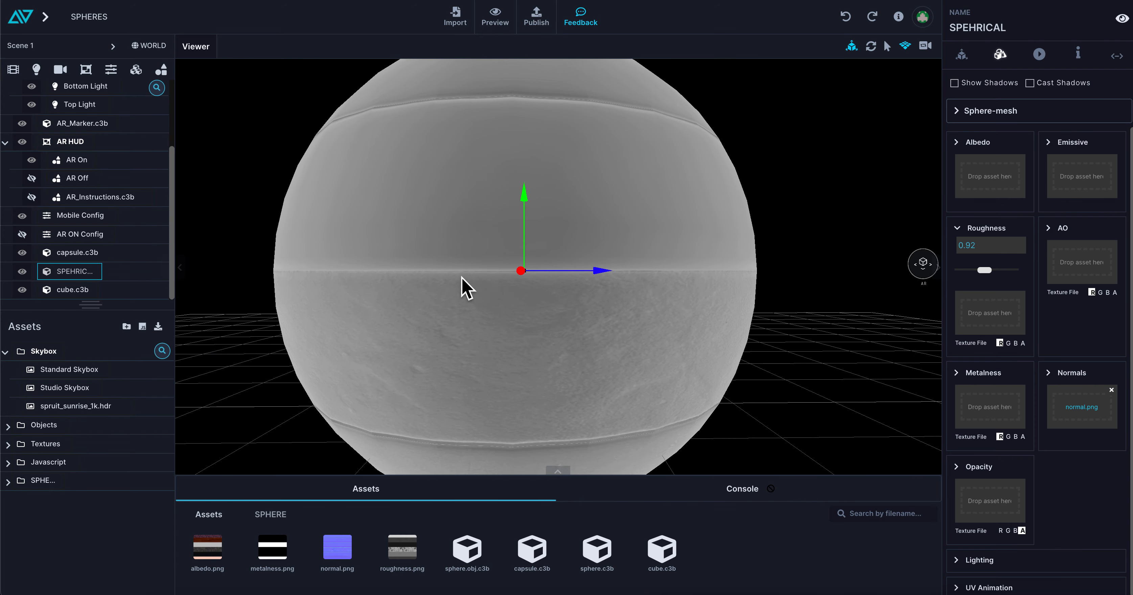
pyautogui.moveTo(462, 277); pyautogui.dragTo(440, 289)
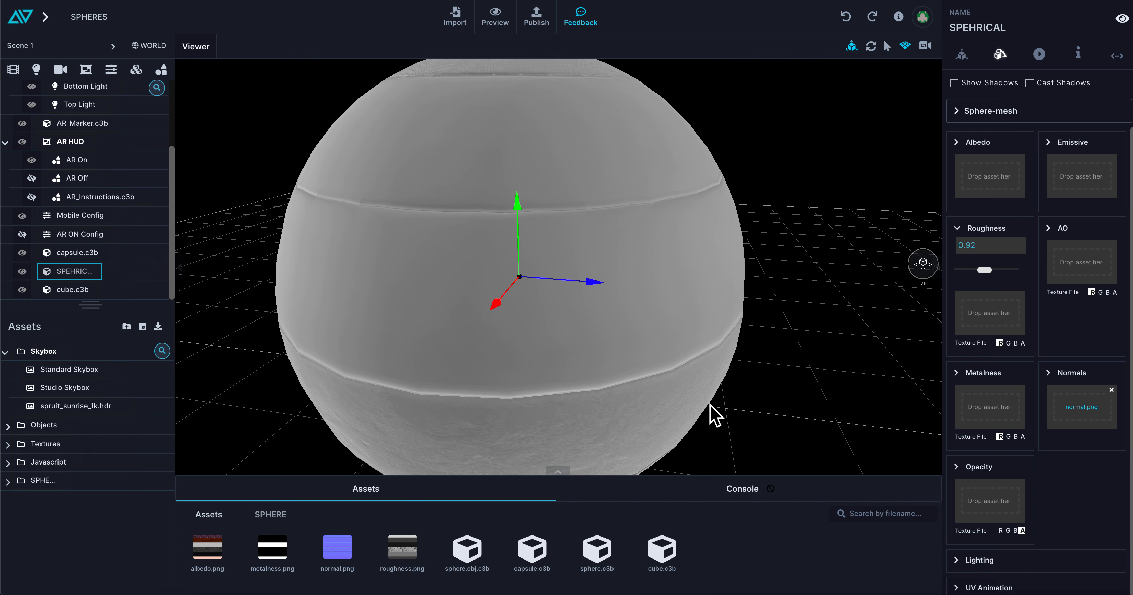
pyautogui.moveTo(409, 398); pyautogui.dragTo(873, 433)
pyautogui.click(1112, 391)
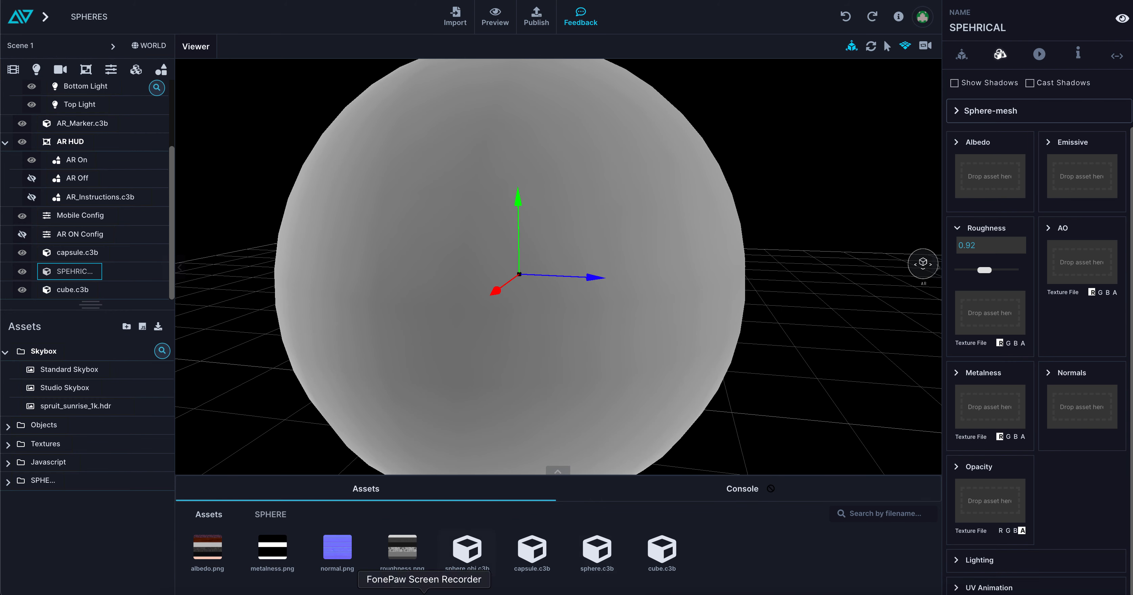
pyautogui.moveTo(271, 559); pyautogui.dragTo(986, 410)
pyautogui.moveTo(590, 308); pyautogui.dragTo(580, 282)
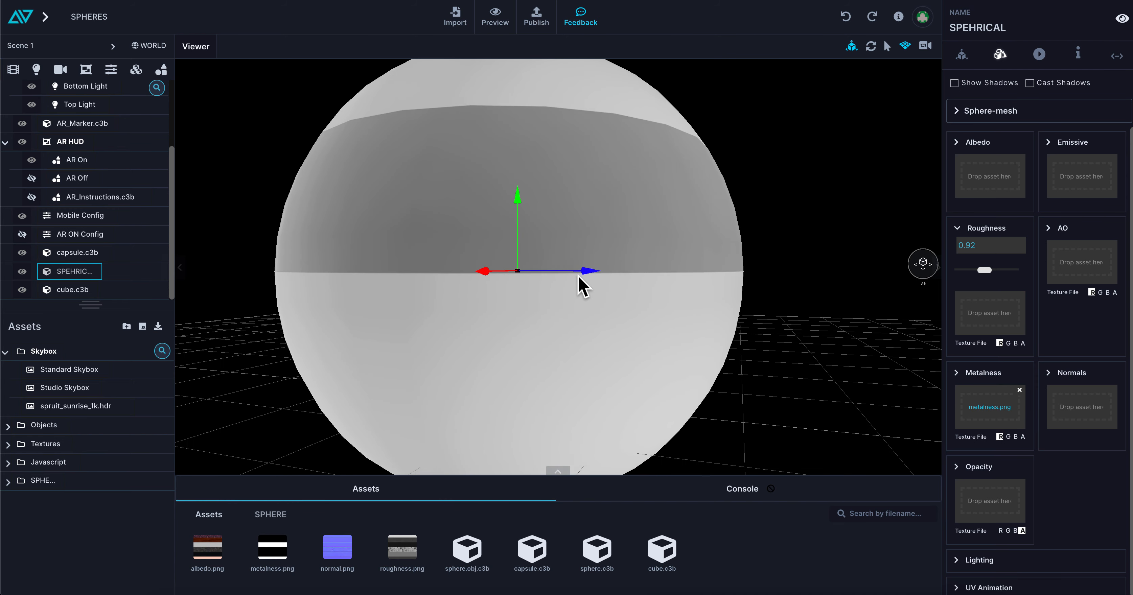
# Remove the metalness texture from the sphere and apply albedo.png as its albedo texture.
pyautogui.click(1019, 390)
pyautogui.moveTo(207, 550); pyautogui.dragTo(997, 186)
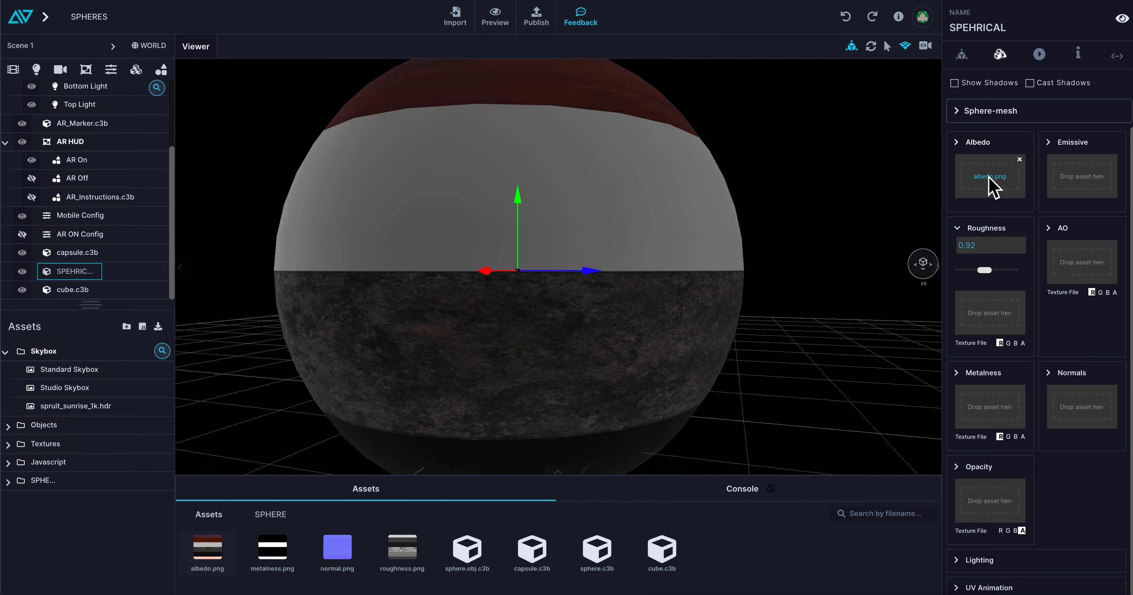
# Examine the albedo texture on the sphere's top cap, wood band, white middle band and dark lower half.
pyautogui.moveTo(800, 227); pyautogui.dragTo(774, 274)
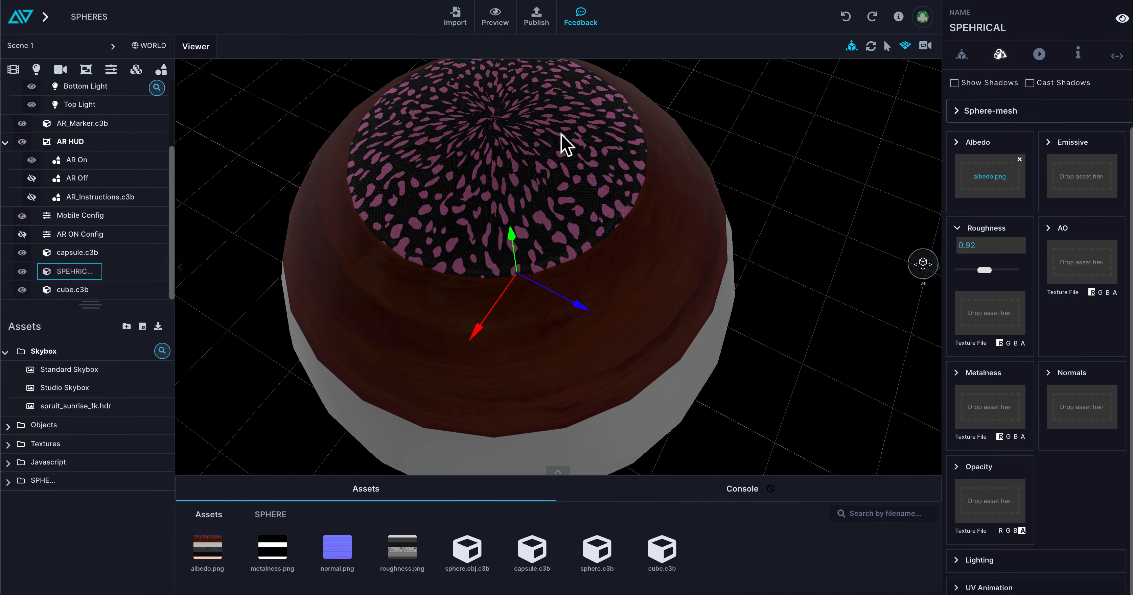
pyautogui.moveTo(518, 184); pyautogui.dragTo(572, 243)
pyautogui.scroll(5, 605, 200)
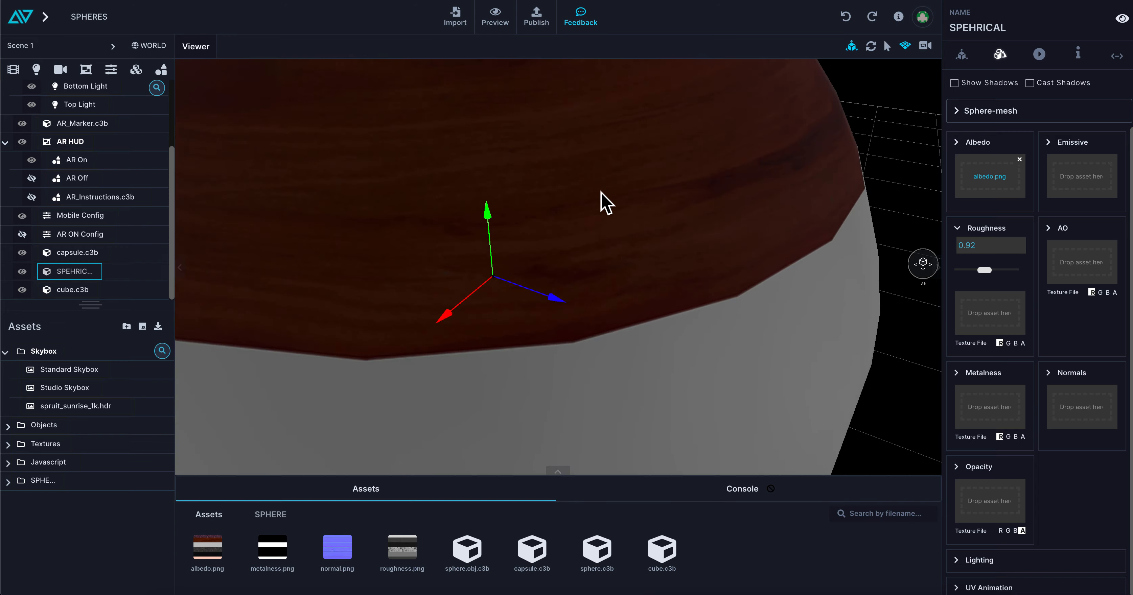
pyautogui.scroll(-5, 643, 251)
pyautogui.moveTo(648, 246); pyautogui.dragTo(655, 217)
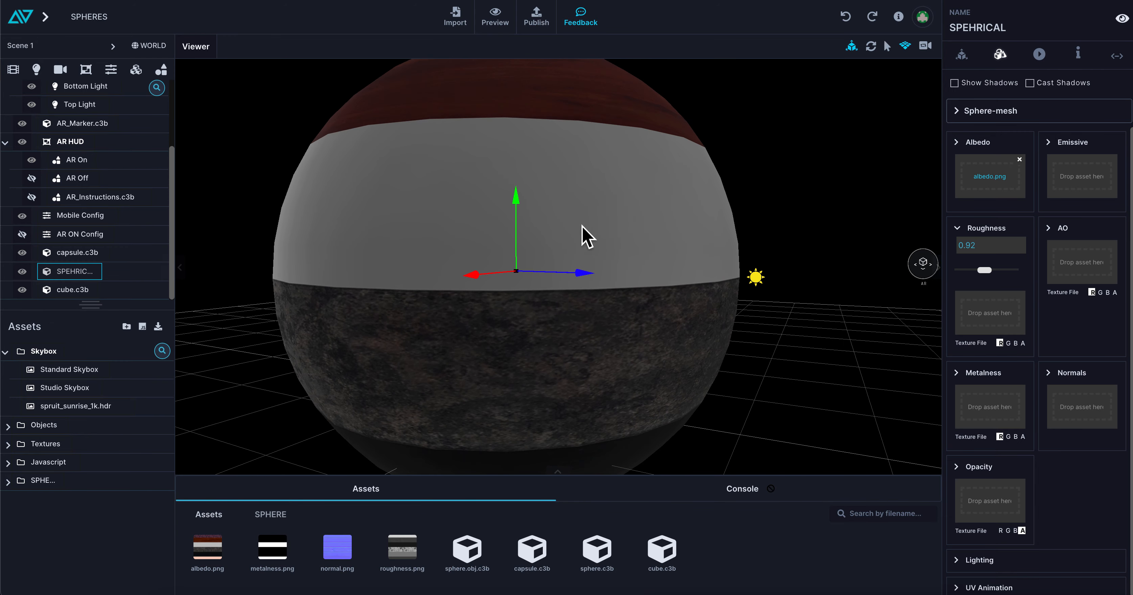
pyautogui.moveTo(584, 235); pyautogui.dragTo(627, 303)
pyautogui.moveTo(706, 320); pyautogui.dragTo(670, 339)
pyautogui.scroll(-3, 689, 354)
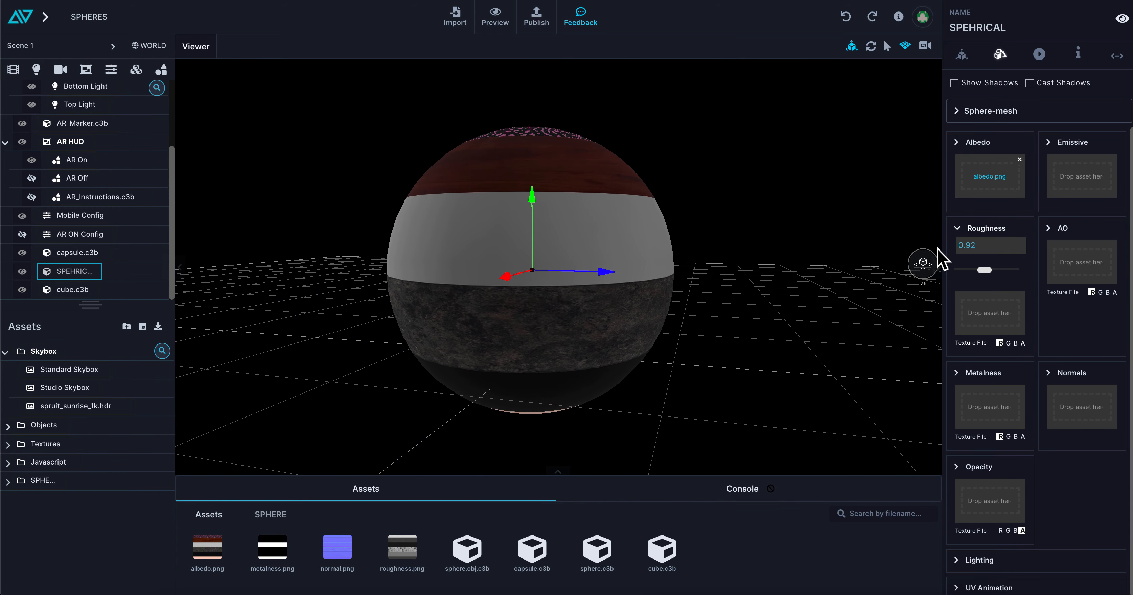
# Apply metalness.png, normal.png and roughness.png to the sphere's metalness, normals and roughness slots, and inspect the combined material up close.
pyautogui.moveTo(289, 558)
pyautogui.mouseDown()
pyautogui.moveTo(738, 428)
pyautogui.moveTo(991, 404)
pyautogui.moveTo(990, 418)
pyautogui.mouseUp()
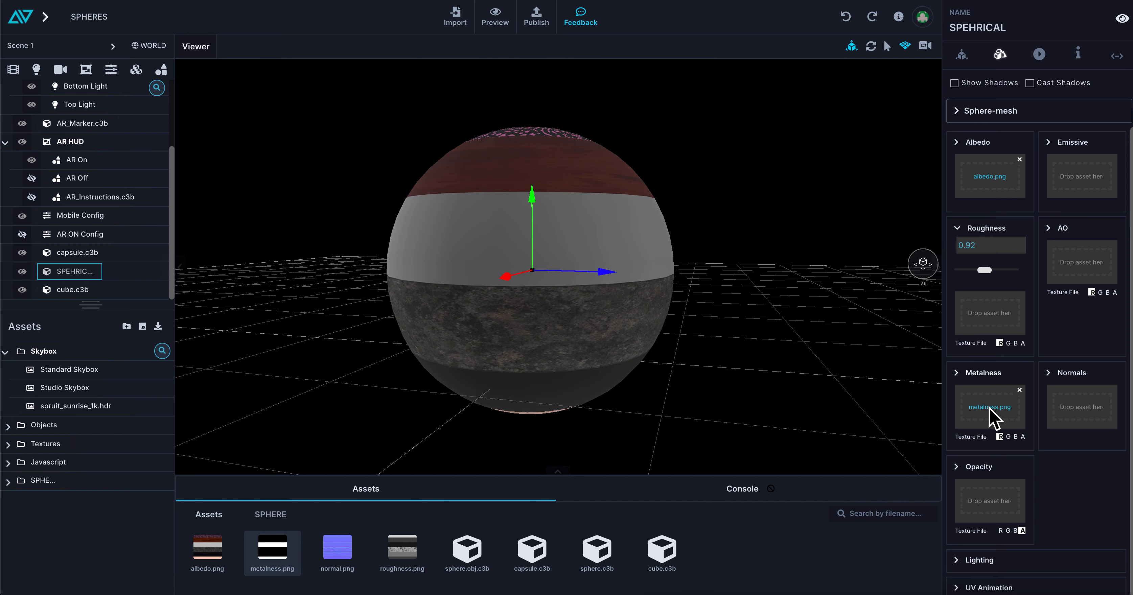
pyautogui.moveTo(347, 562)
pyautogui.mouseDown()
pyautogui.moveTo(902, 367)
pyautogui.moveTo(1104, 411)
pyautogui.moveTo(1091, 406)
pyautogui.mouseUp()
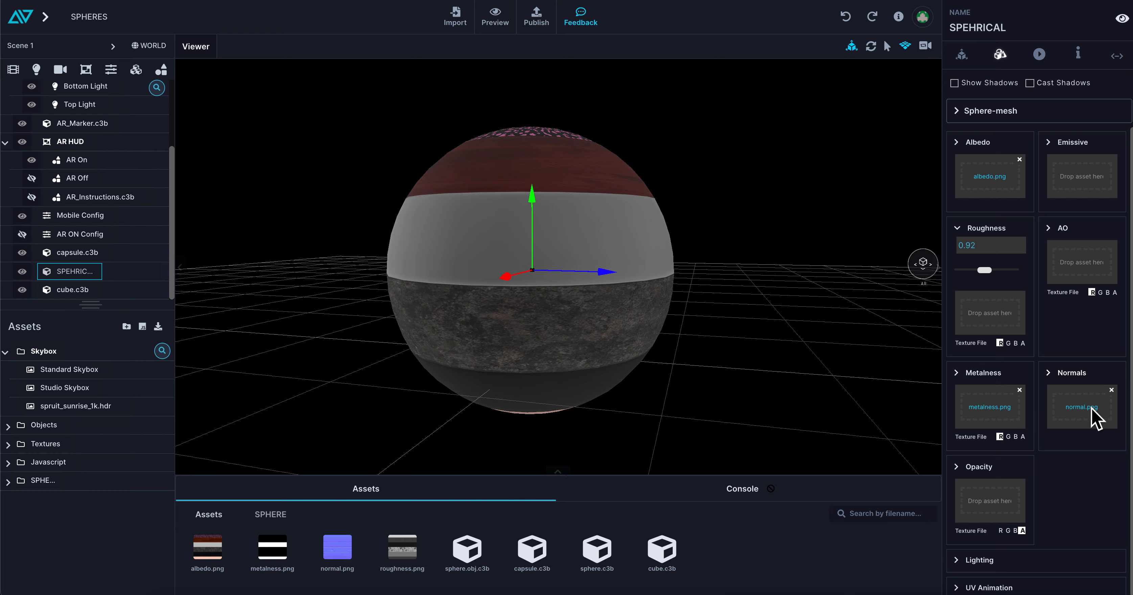
pyautogui.scroll(5, 460, 327)
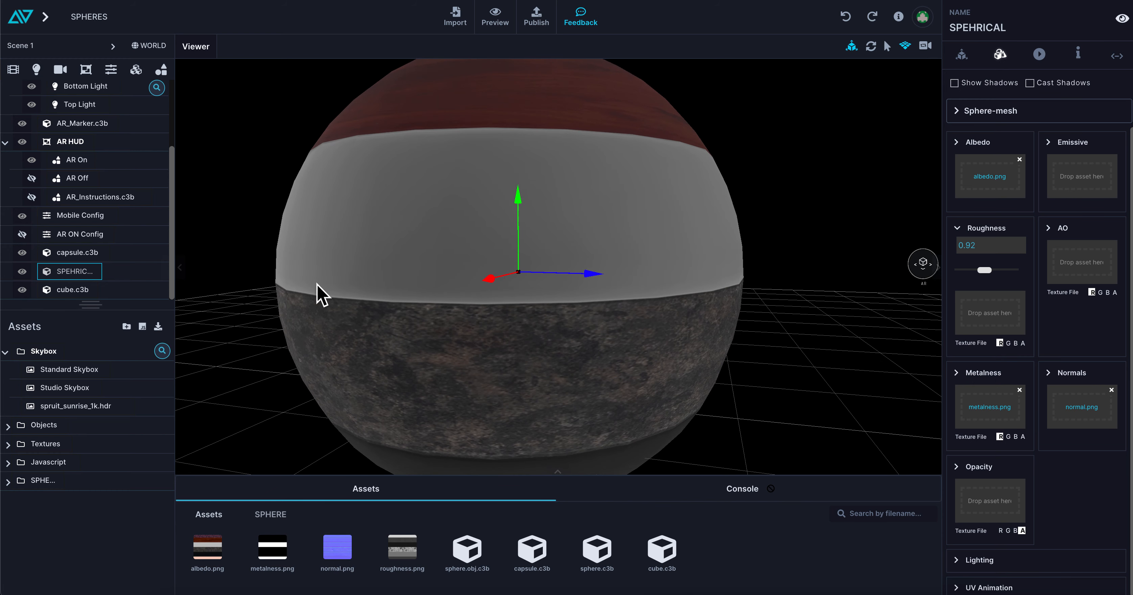
pyautogui.scroll(-4, 453, 345)
pyautogui.moveTo(404, 555); pyautogui.dragTo(986, 325)
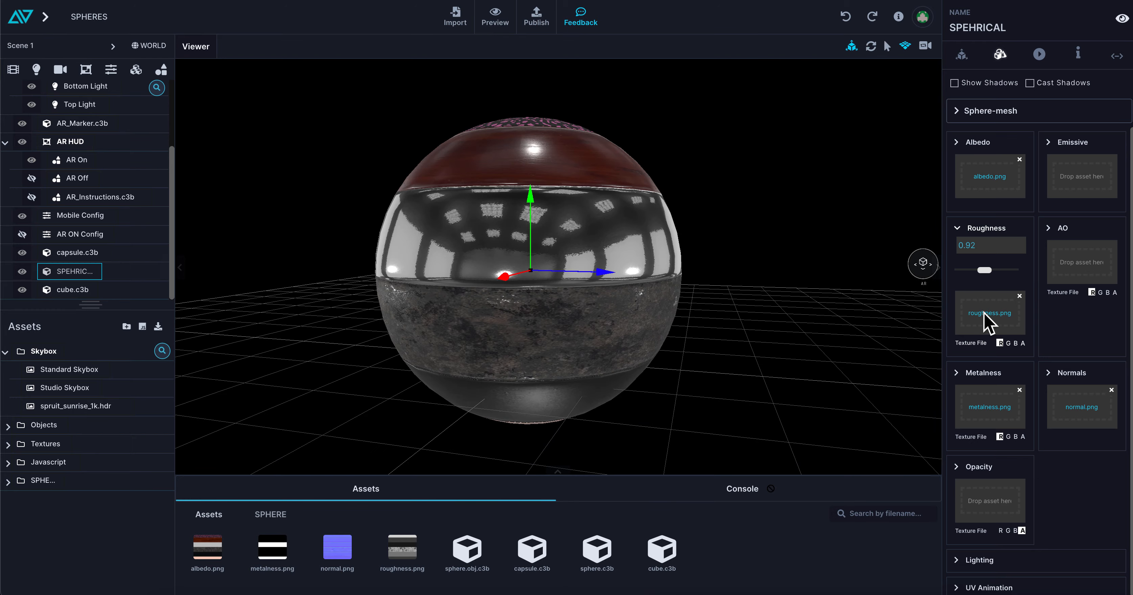
pyautogui.moveTo(717, 319); pyautogui.dragTo(704, 326)
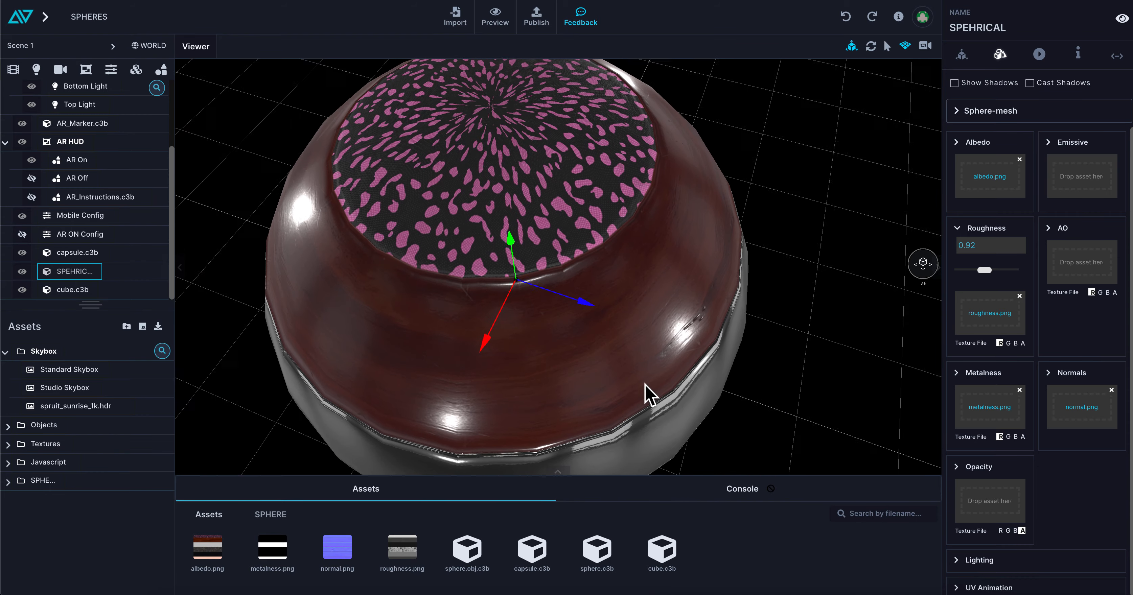
pyautogui.scroll(5, 501, 225)
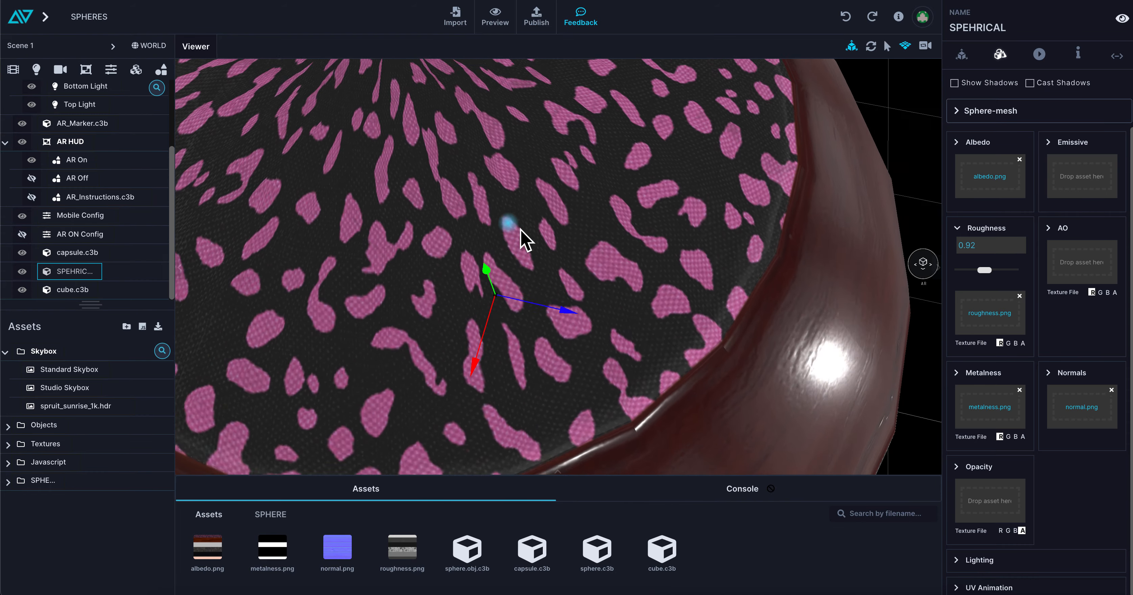
pyautogui.scroll(-8, 650, 217)
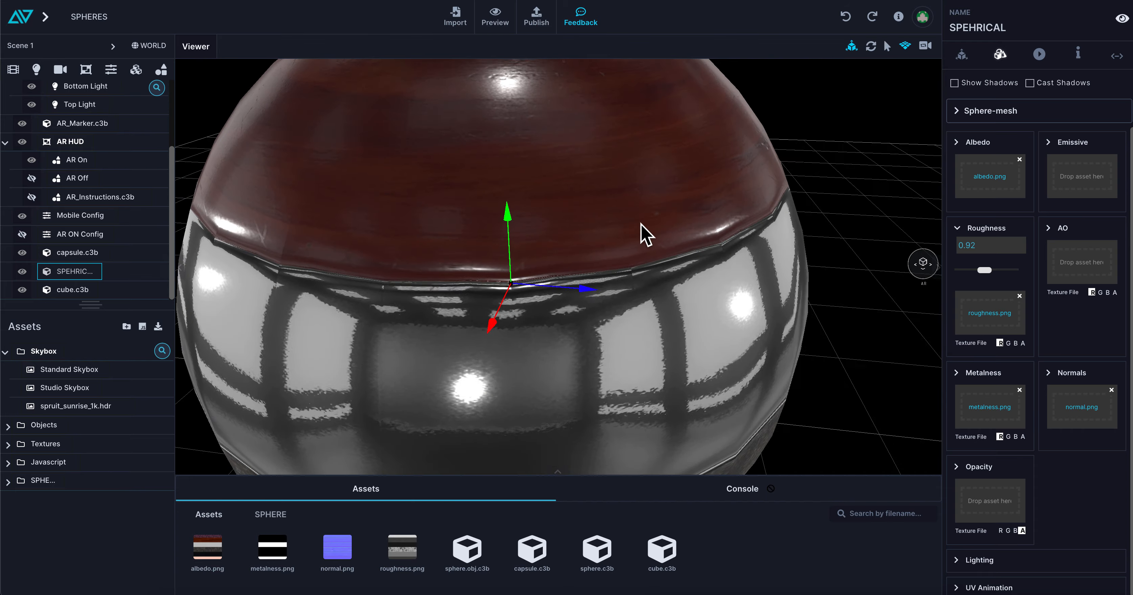
pyautogui.moveTo(641, 223); pyautogui.dragTo(546, 323)
pyautogui.scroll(-10, 566, 292)
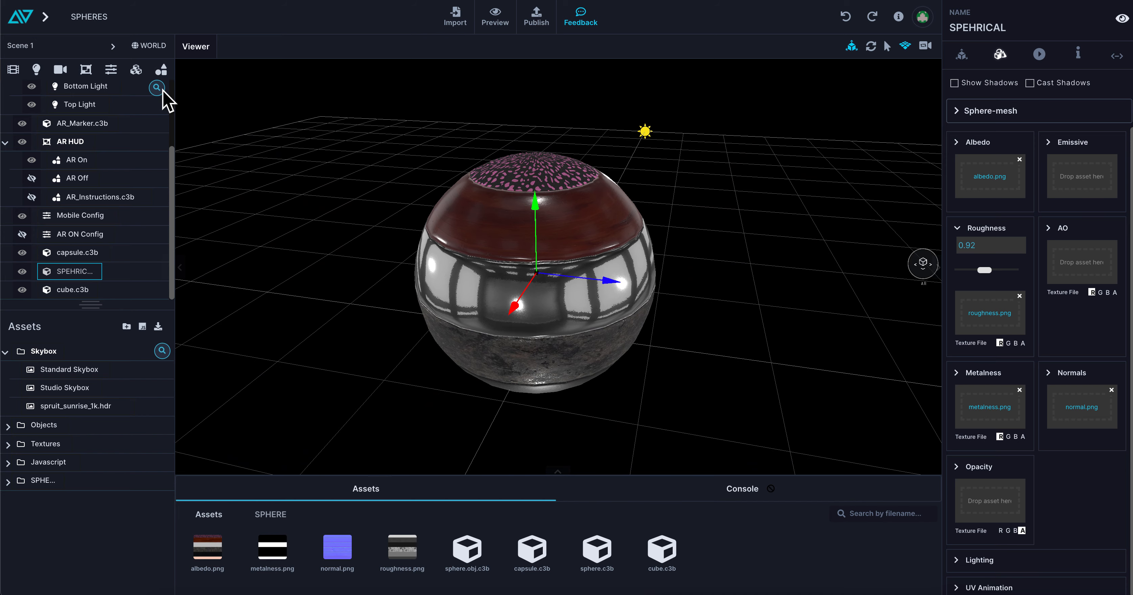
# Add a second sphere to the scene, move it along the blue axis beside the textured sphere and raise it.
pyautogui.click(185, 217)
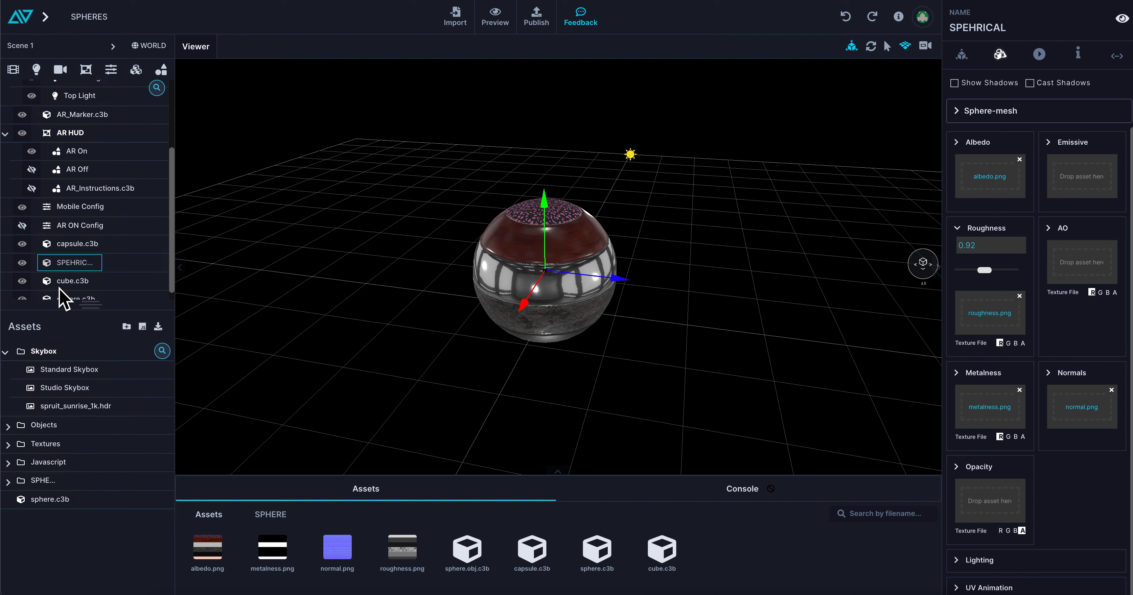
pyautogui.click(69, 291)
pyautogui.moveTo(608, 315); pyautogui.dragTo(841, 336)
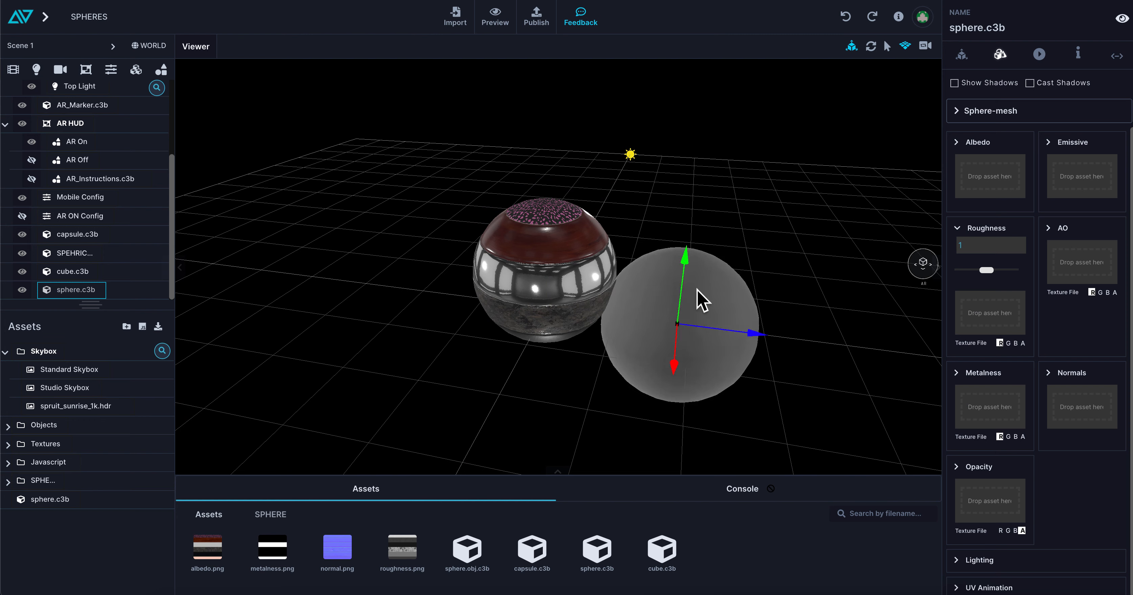
pyautogui.moveTo(688, 264); pyautogui.dragTo(700, 220)
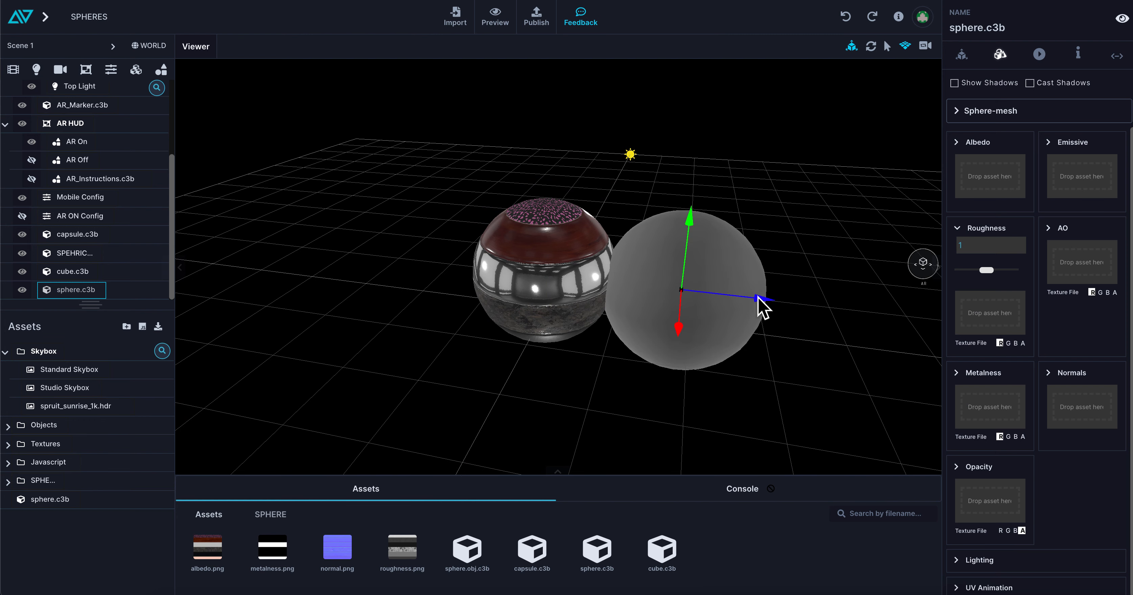
pyautogui.moveTo(761, 308); pyautogui.dragTo(806, 305)
# Apply roughness.png, metalness.png, normal.png and albedo.png to the matching texture slots of the second sphere.
pyautogui.moveTo(402, 559); pyautogui.dragTo(986, 314)
pyautogui.moveTo(281, 559); pyautogui.dragTo(962, 425)
pyautogui.moveTo(360, 550)
pyautogui.mouseDown()
pyautogui.moveTo(973, 413)
pyautogui.moveTo(1095, 404)
pyautogui.mouseUp()
pyautogui.moveTo(207, 547); pyautogui.dragTo(990, 176)
pyautogui.moveTo(819, 269); pyautogui.dragTo(761, 257)
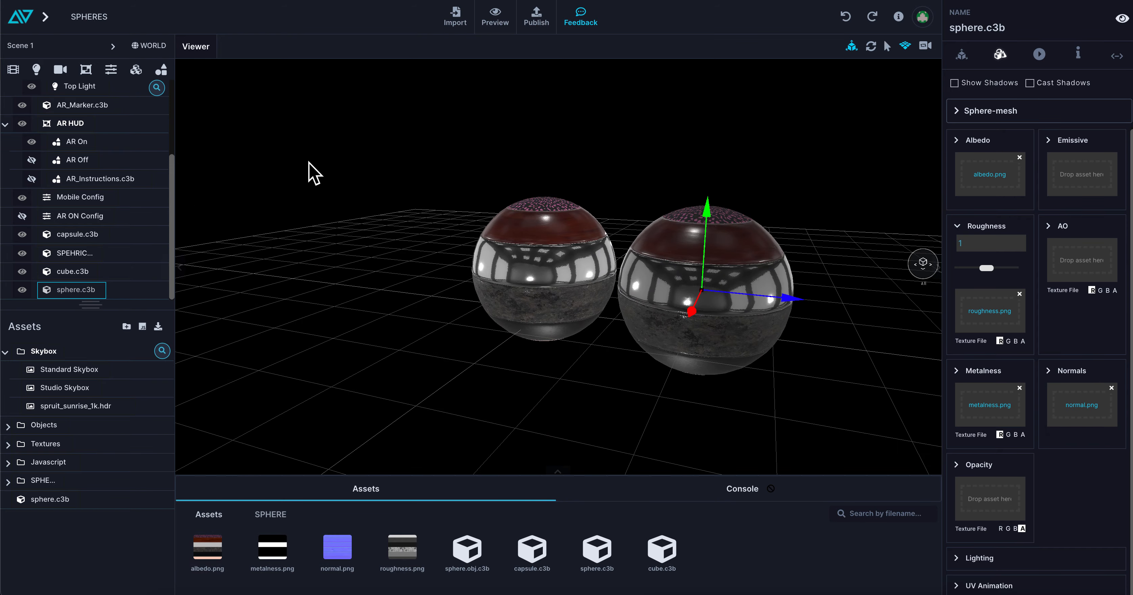
# Add a third sphere to the scene and select it.
pyautogui.click(163, 71)
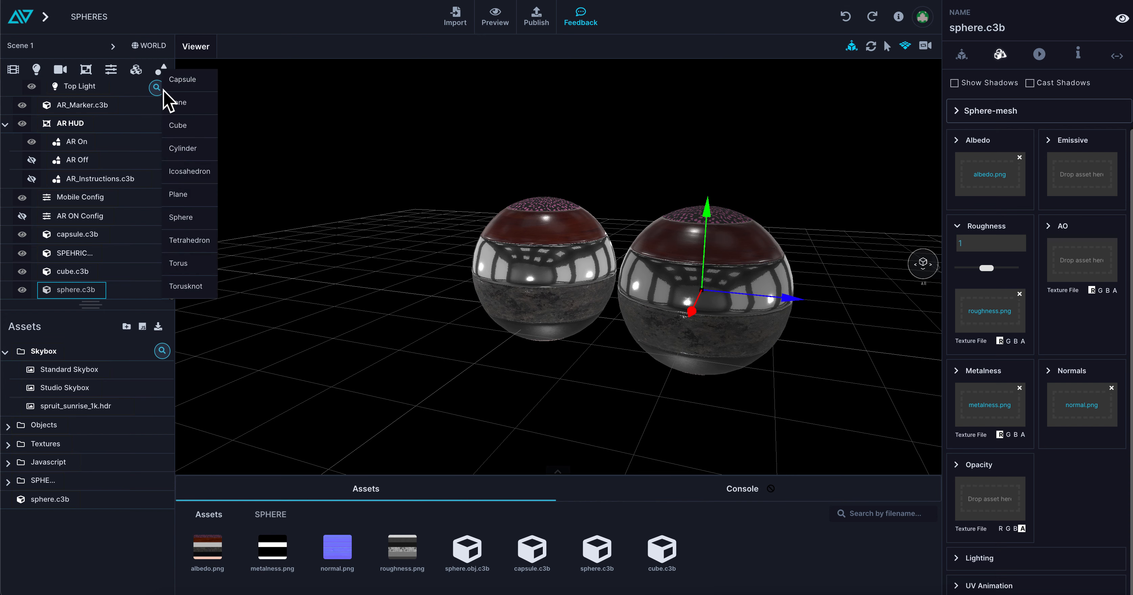
pyautogui.click(184, 218)
pyautogui.click(71, 292)
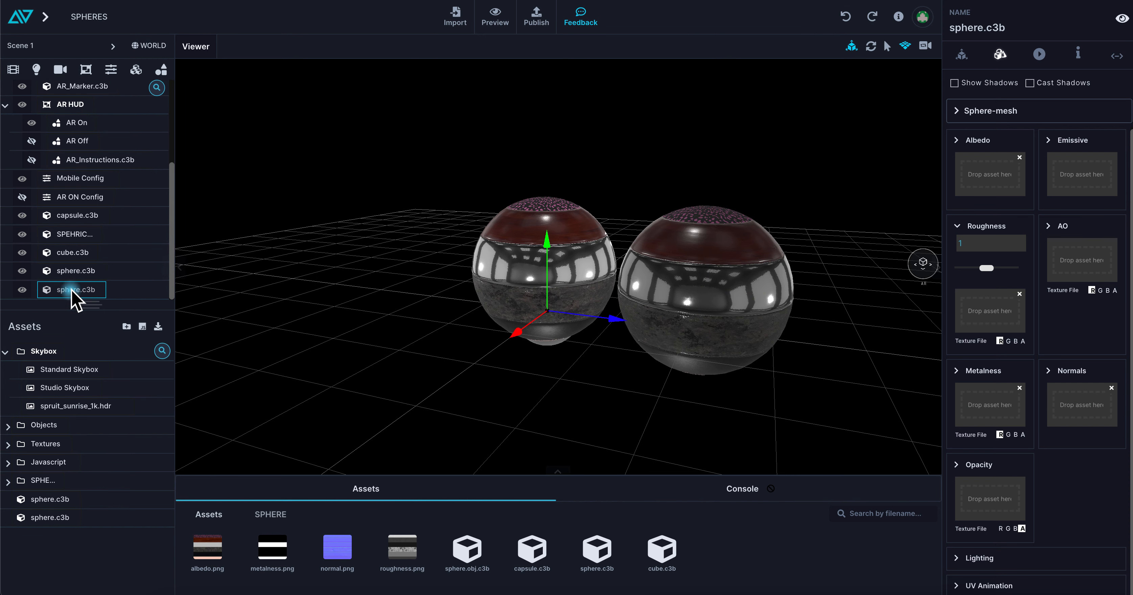